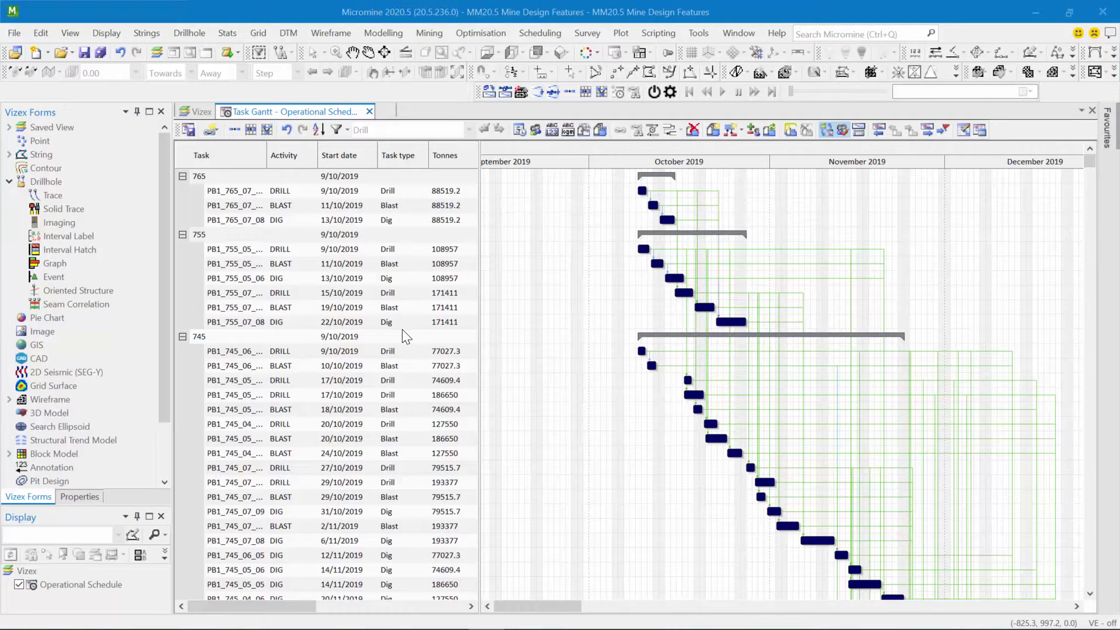
pyautogui.click(964, 130)
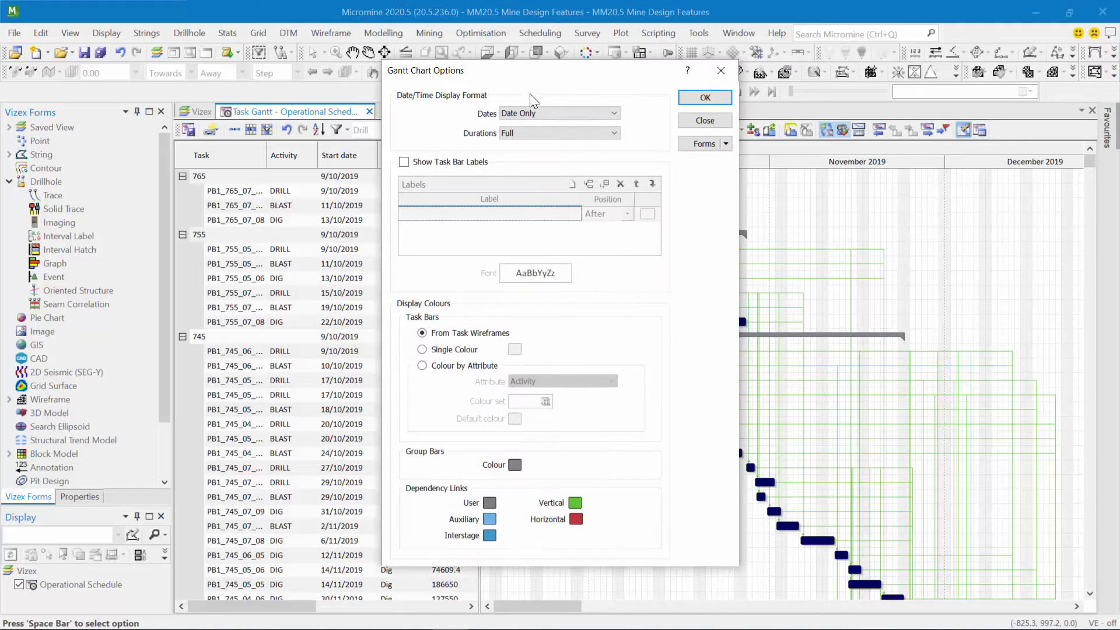
pyautogui.moveTo(527, 73); pyautogui.dragTo(503, 72)
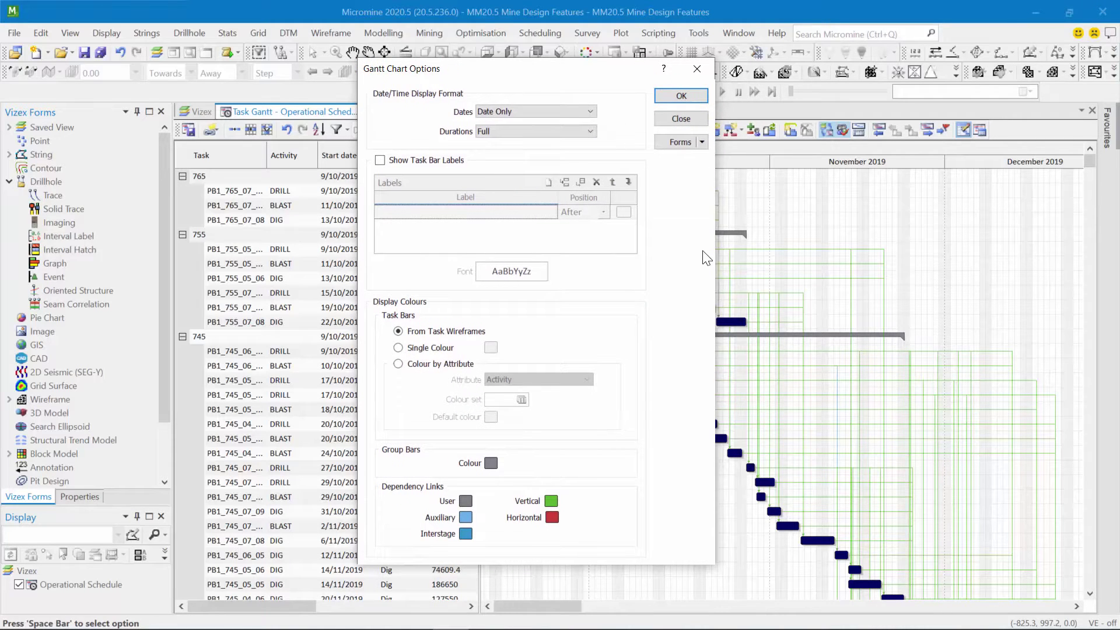
pyautogui.moveTo(516, 87); pyautogui.dragTo(720, 96)
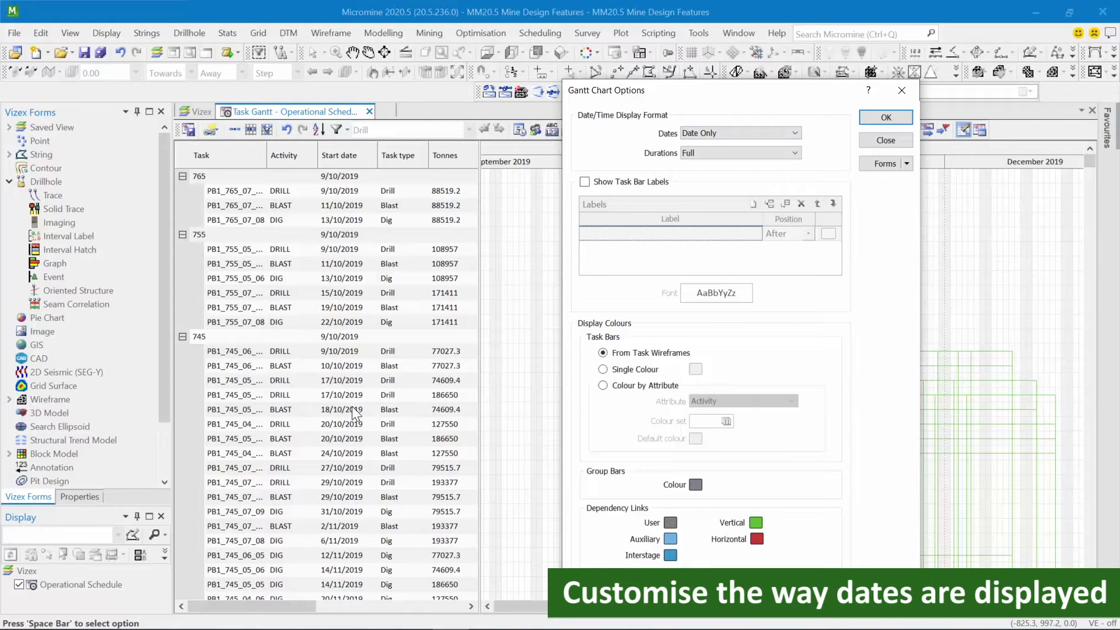
pyautogui.click(768, 132)
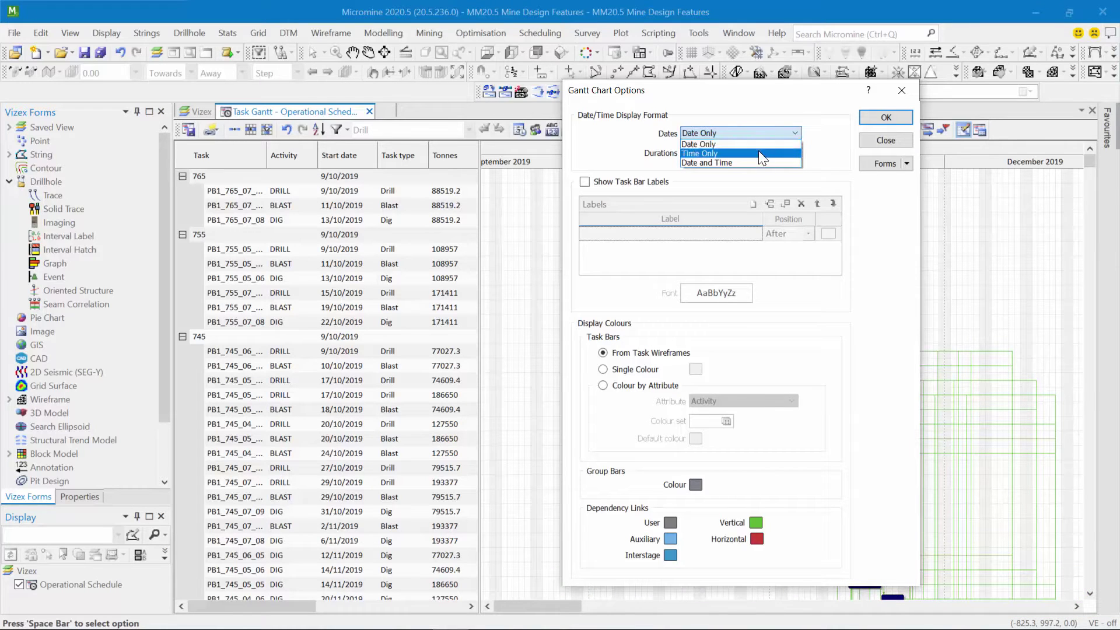
pyautogui.click(758, 144)
pyautogui.click(775, 153)
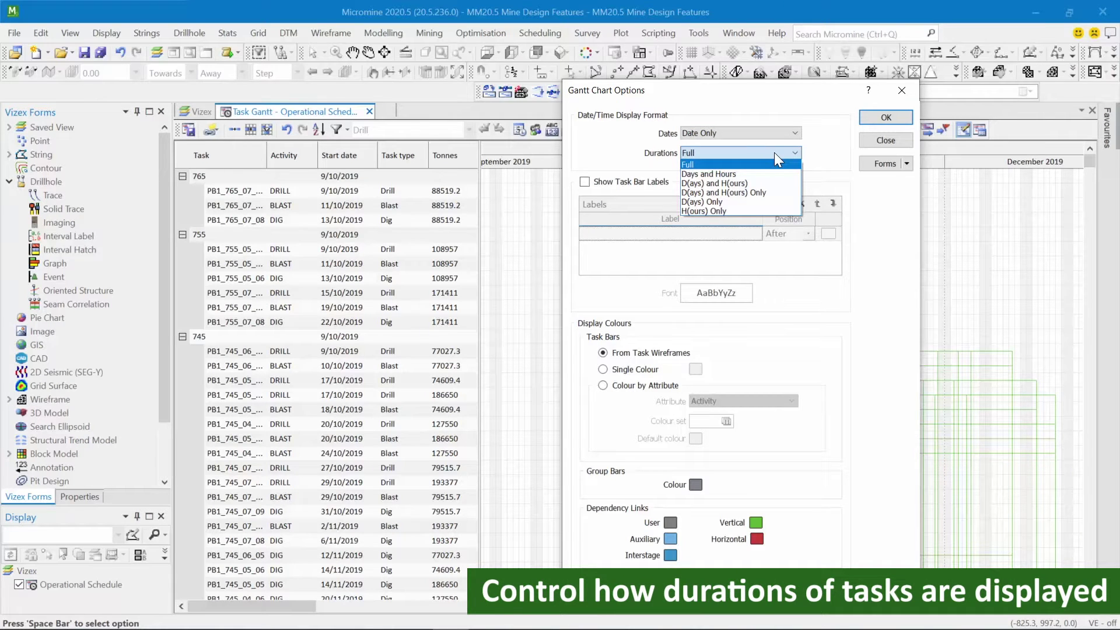
pyautogui.moveTo(733, 95); pyautogui.dragTo(448, 90)
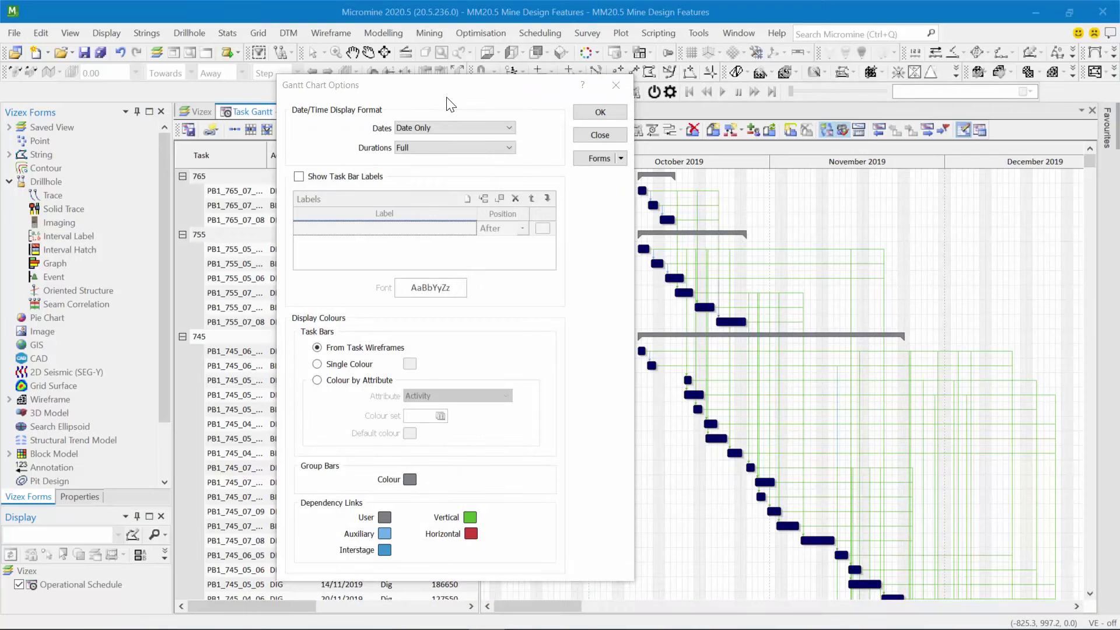
# - Turn on task bar labels and apply the saved Activity Labels option set to colour bars by activity
pyautogui.click(372, 181)
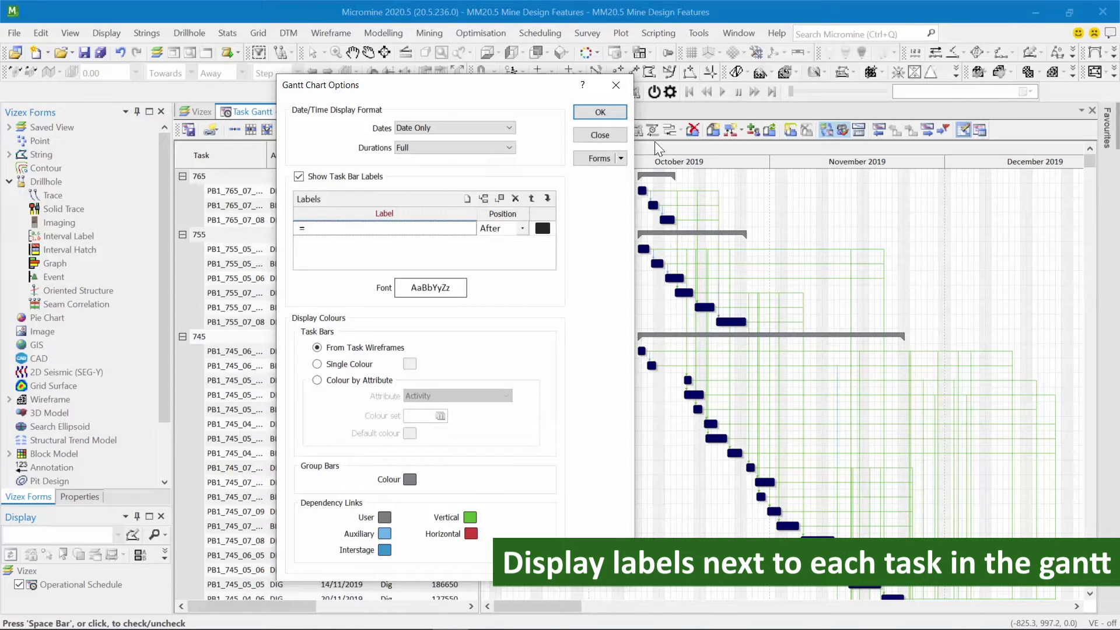
pyautogui.doubleClick(388, 229)
pyautogui.click(543, 164)
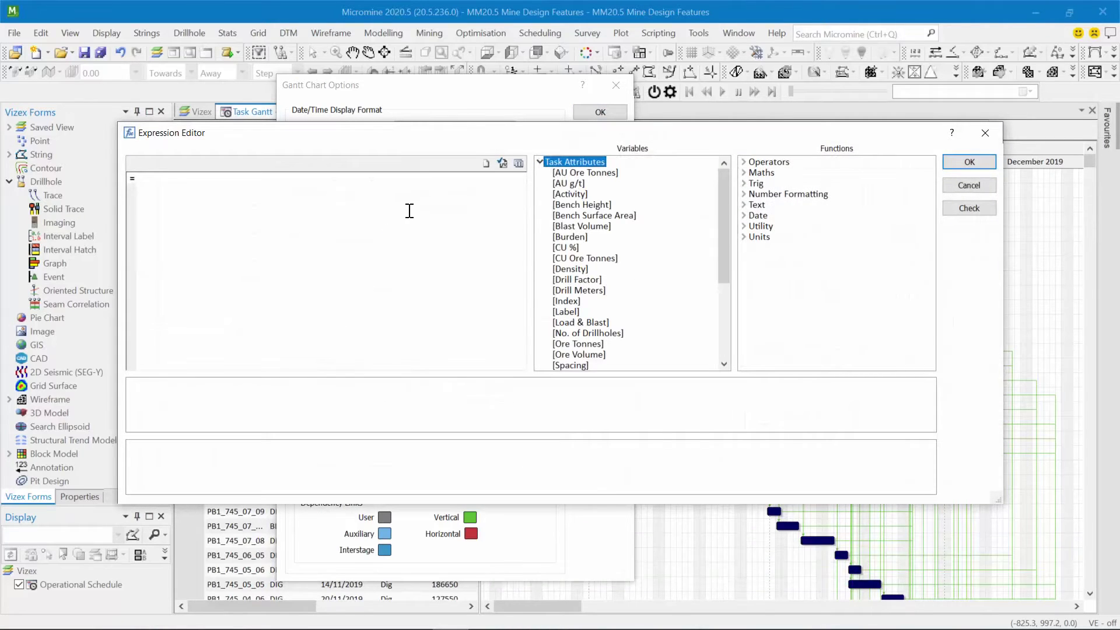
pyautogui.click(949, 182)
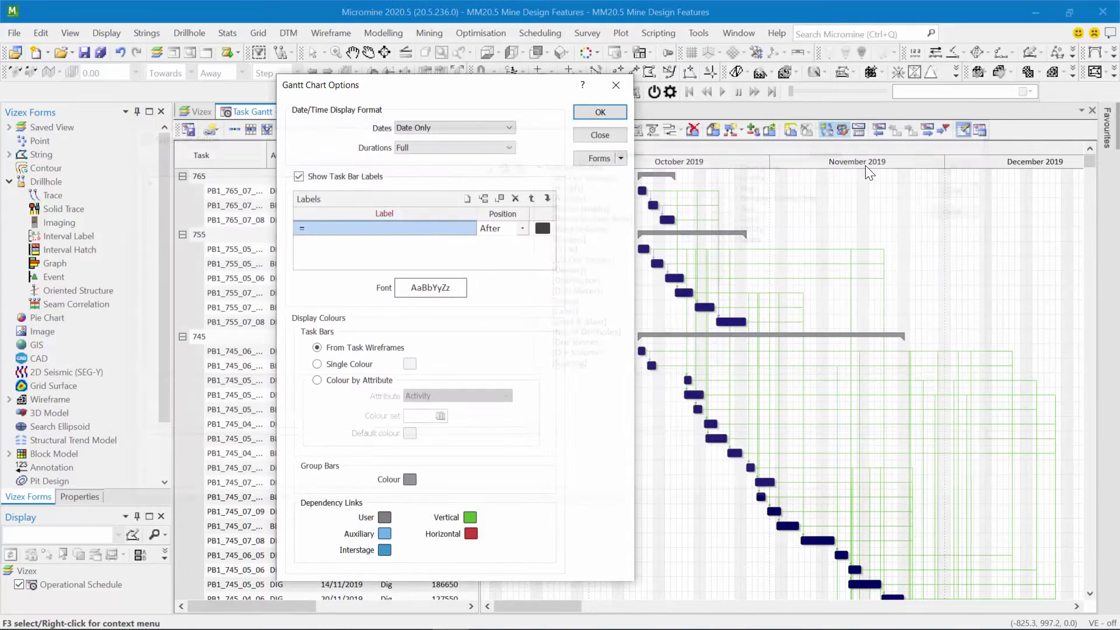
pyautogui.click(592, 158)
pyautogui.doubleClick(212, 204)
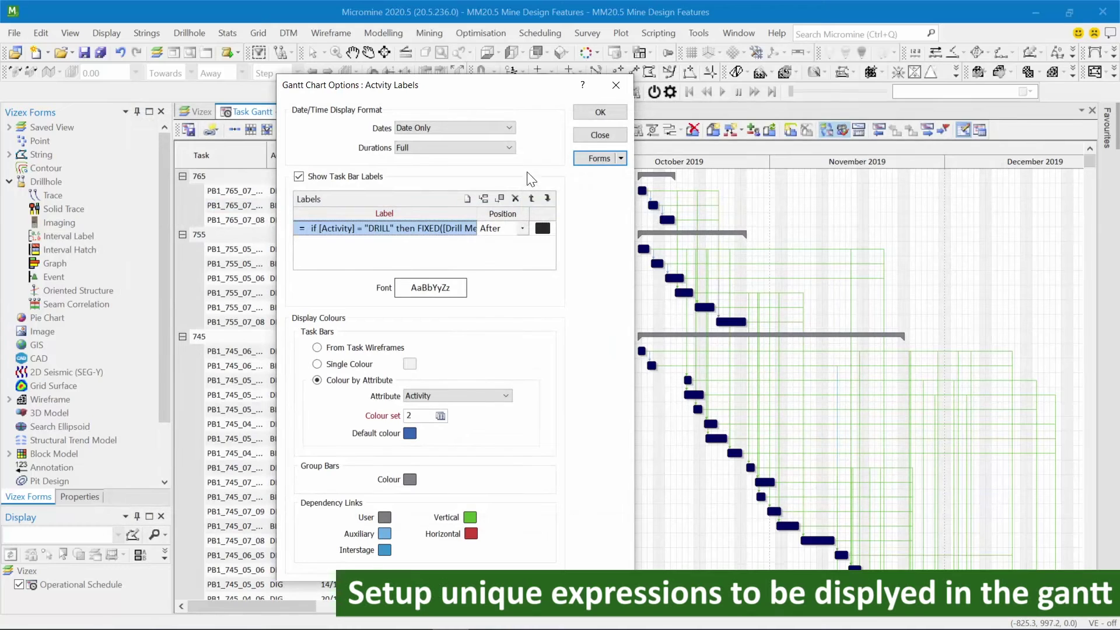
pyautogui.click(608, 112)
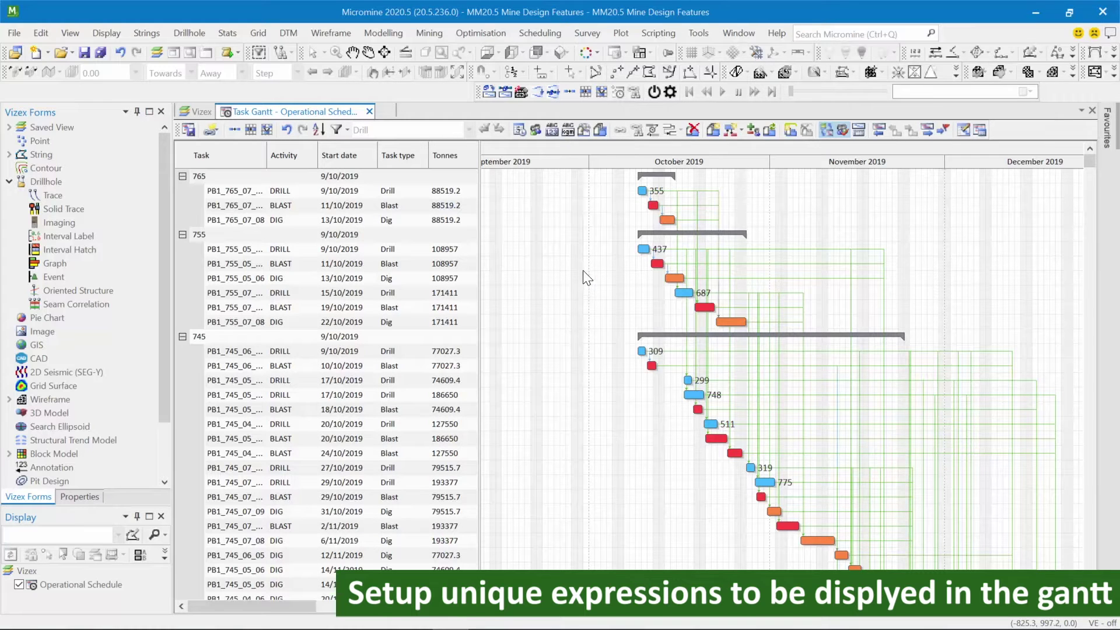
# - Reopen the Gantt chart options to review and accept the drill metres label expression
pyautogui.click(964, 130)
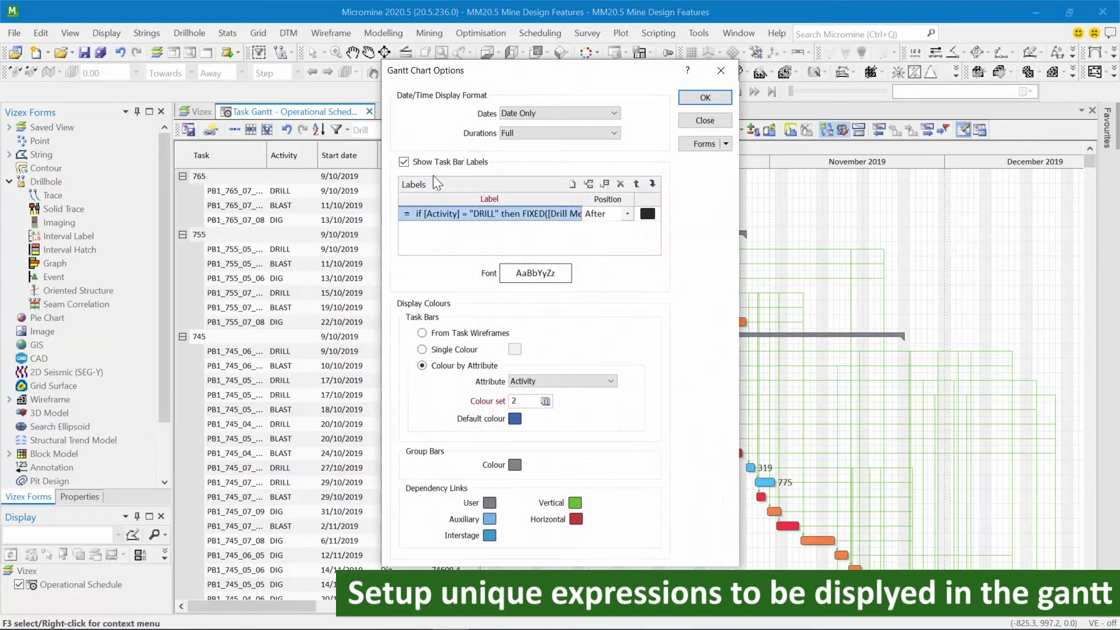
pyautogui.moveTo(485, 82); pyautogui.dragTo(285, 113)
pyautogui.doubleClick(286, 241)
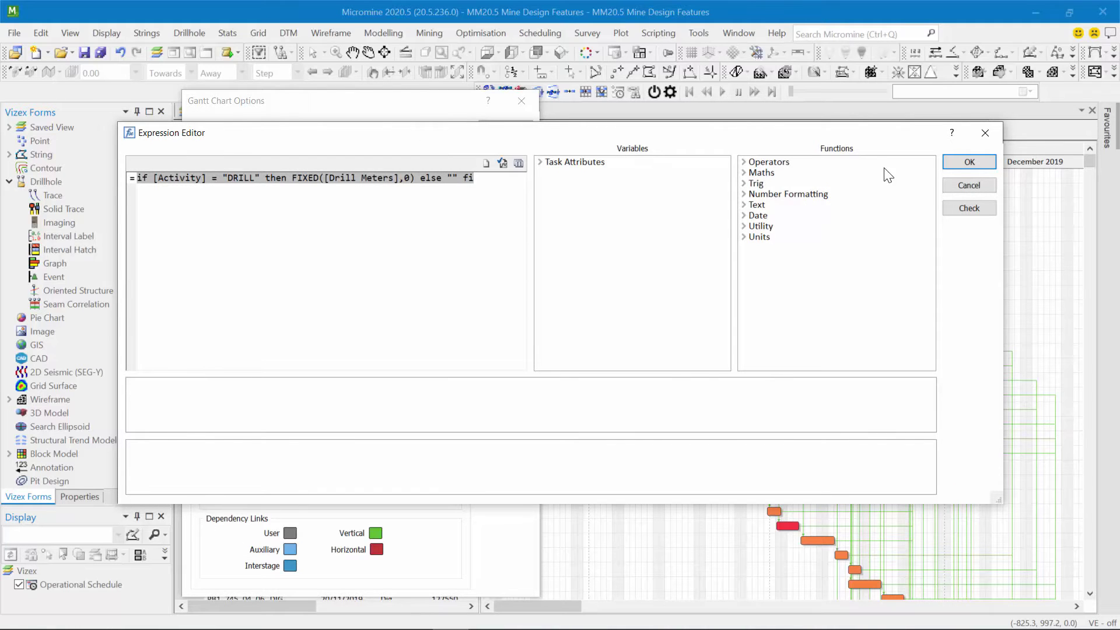
pyautogui.click(968, 163)
# - Filter the task Gantt by Task Type so only Drill tasks are shown
pyautogui.click(514, 132)
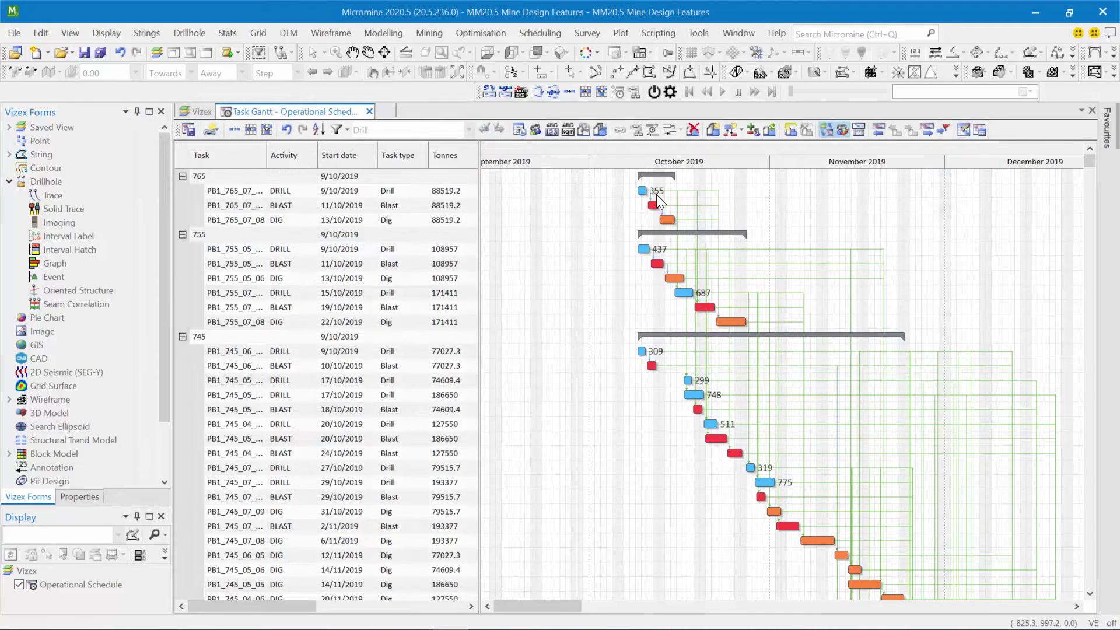
pyautogui.click(346, 130)
pyautogui.click(344, 143)
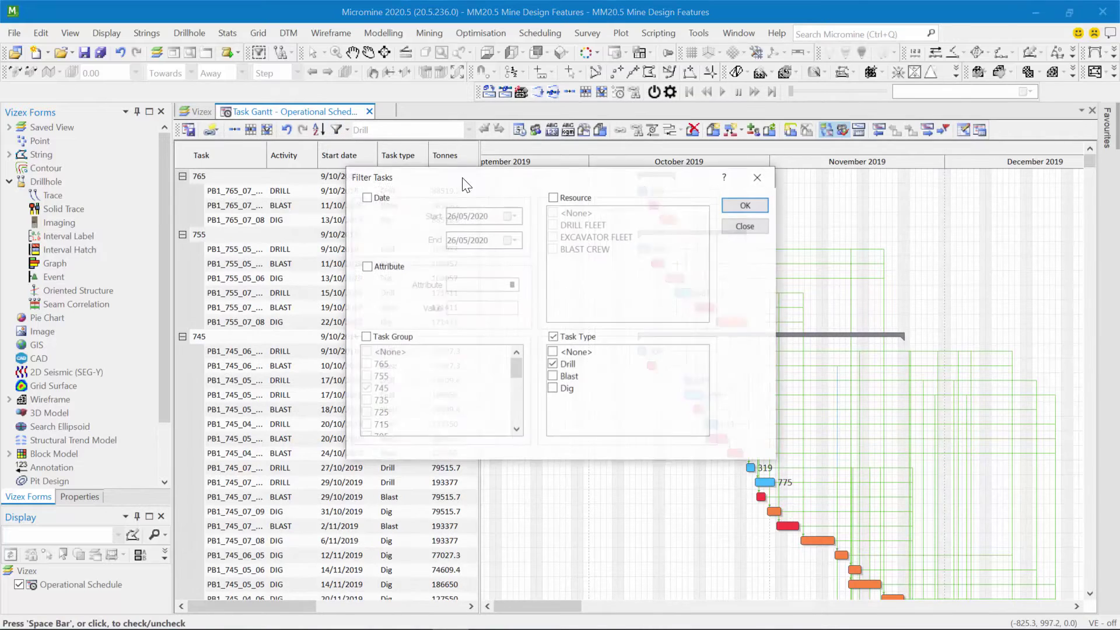
pyautogui.click(729, 202)
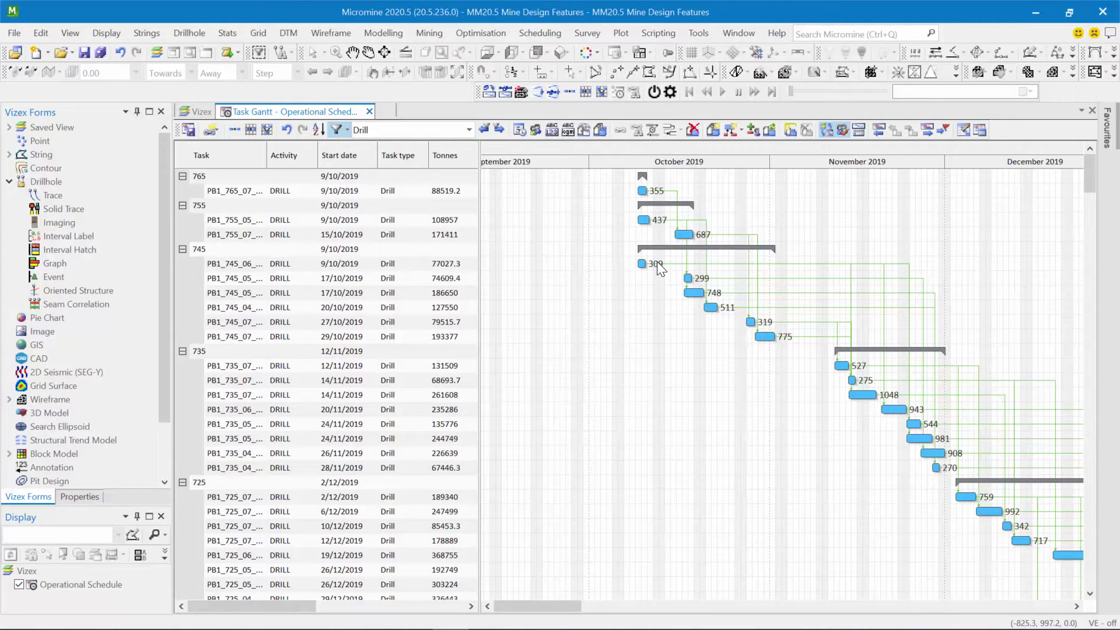
# - Switch off the task filter and load the 'Activity and custom property label' option set
pyautogui.click(338, 129)
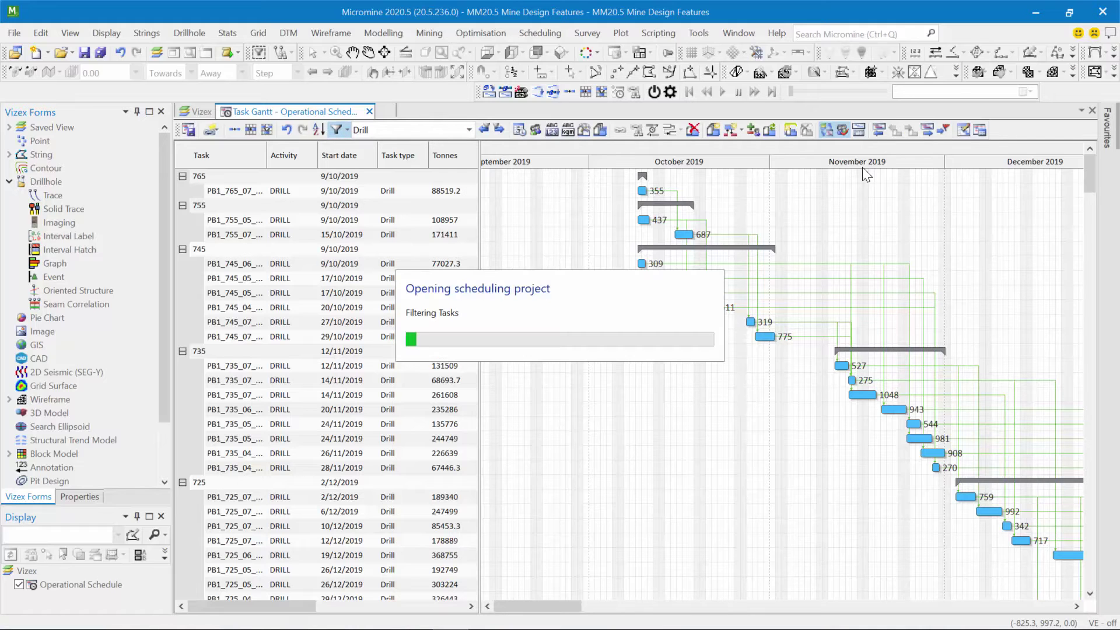
pyautogui.click(961, 132)
pyautogui.click(712, 149)
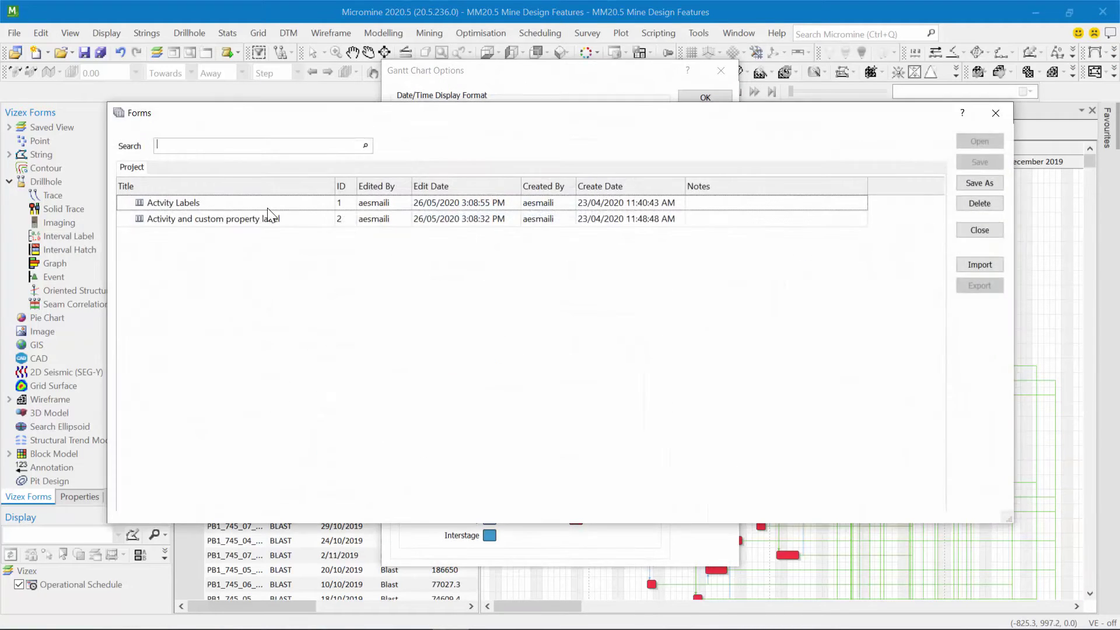
pyautogui.doubleClick(246, 219)
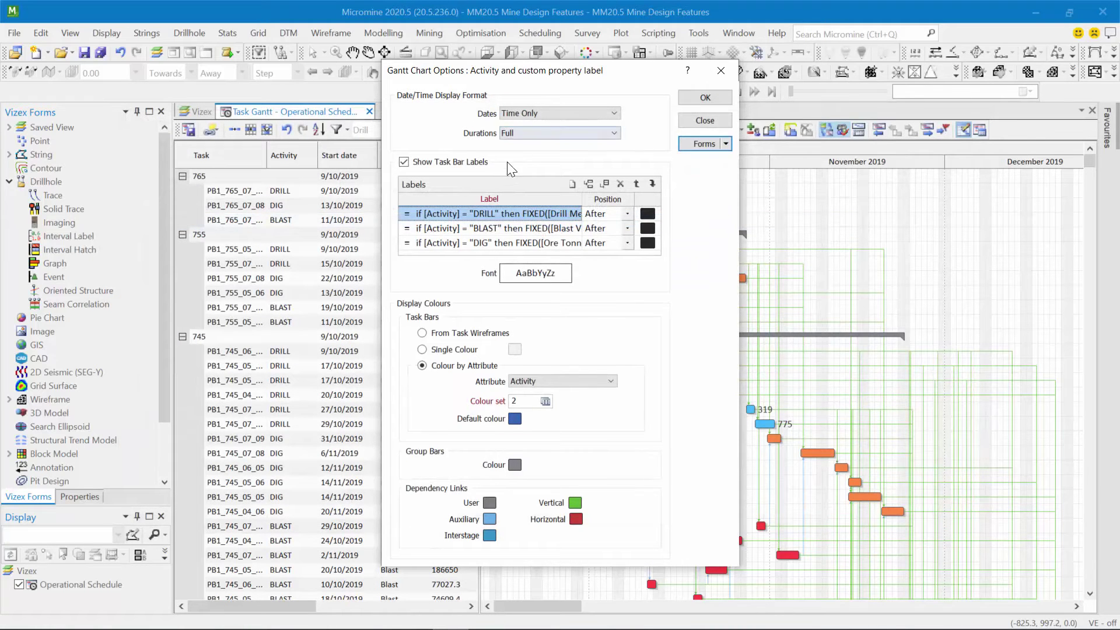
# - Review the DIG label expression with its T tonnes suffix and accept it
pyautogui.doubleClick(456, 242)
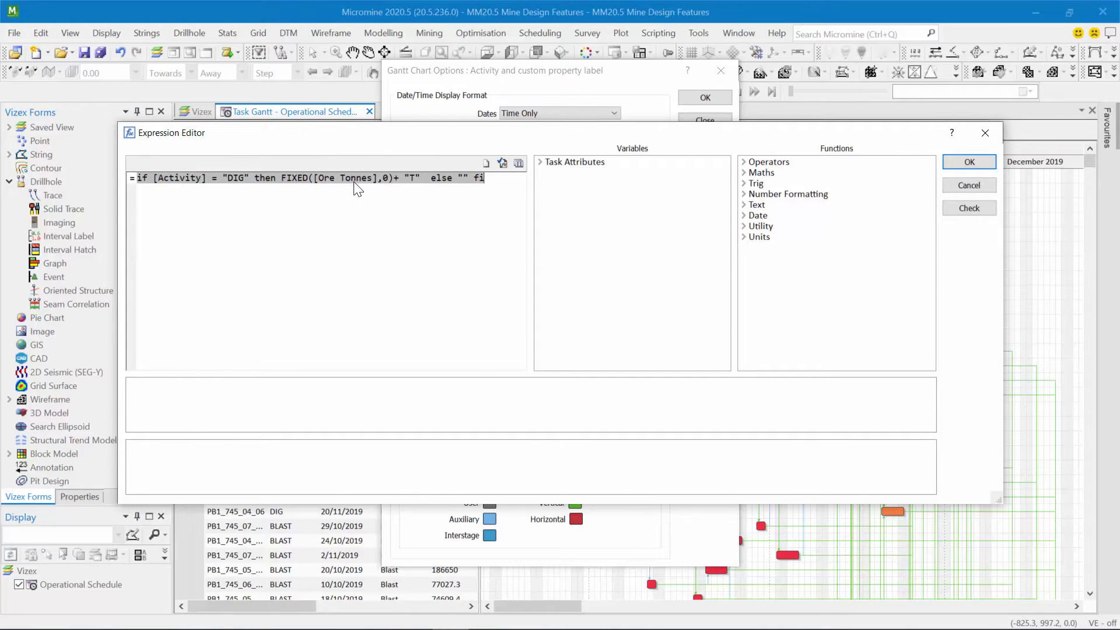
pyautogui.click(400, 180)
pyautogui.doubleClick(417, 180)
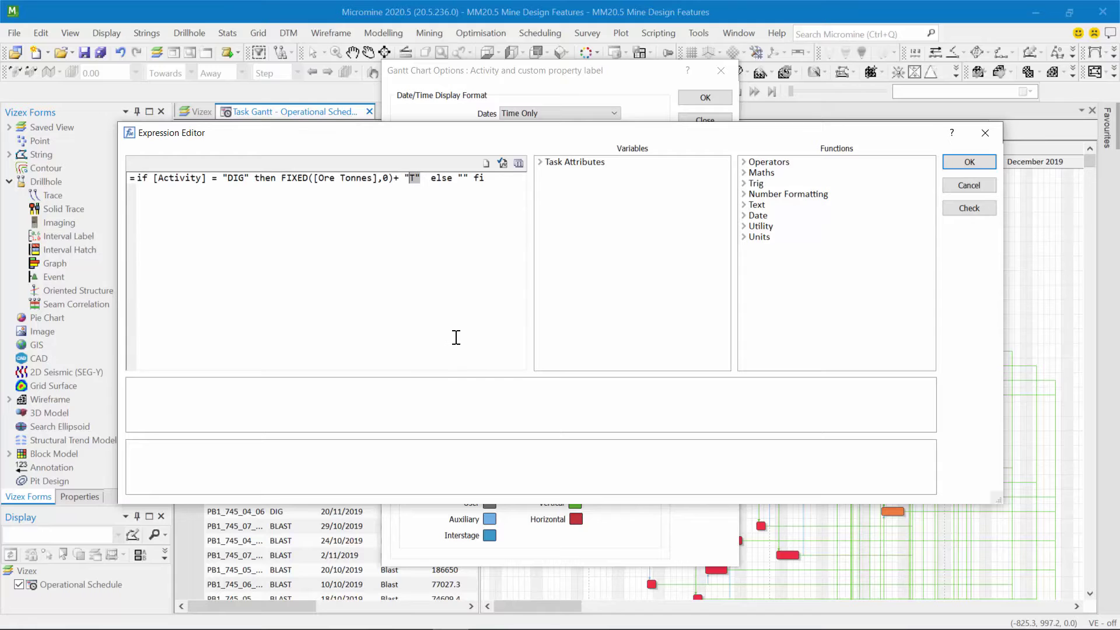
pyautogui.click(340, 239)
pyautogui.click(954, 167)
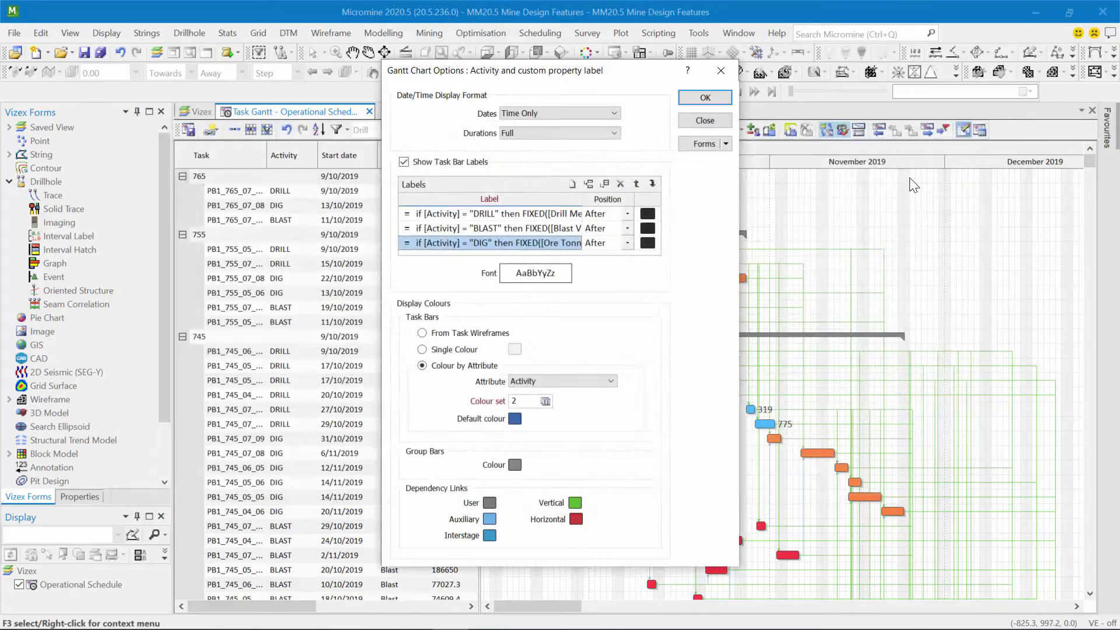
# - Apply labels, sort by start date, filter by task group, zoom the timeline, and select the 58320T bar
pyautogui.click(689, 99)
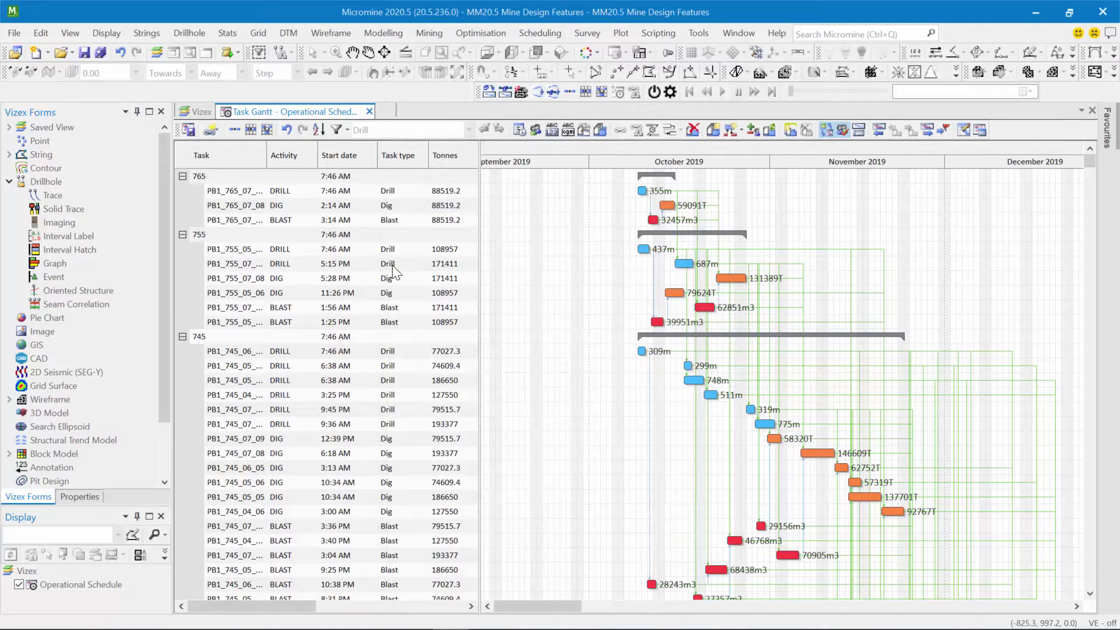
pyautogui.click(350, 157)
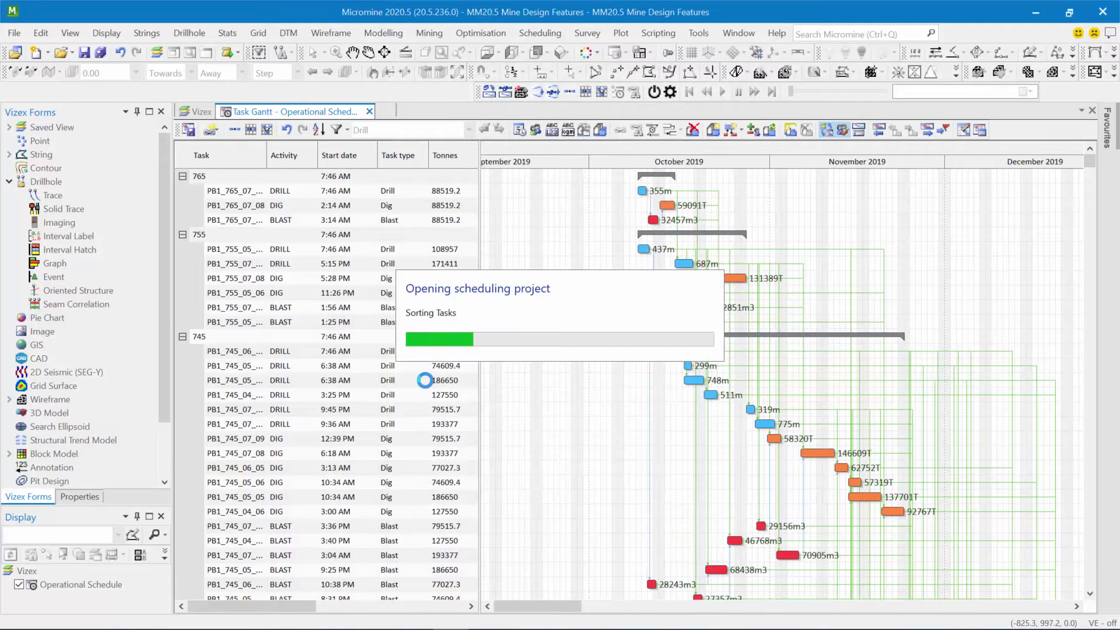
pyautogui.click(347, 130)
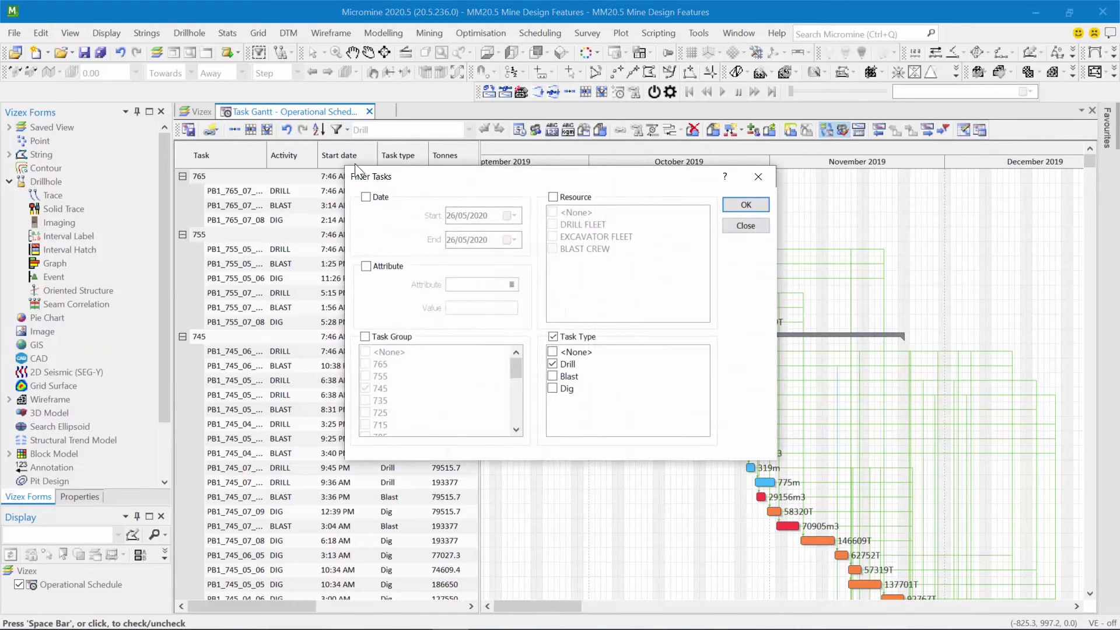
pyautogui.click(553, 337)
pyautogui.click(365, 336)
pyautogui.click(740, 204)
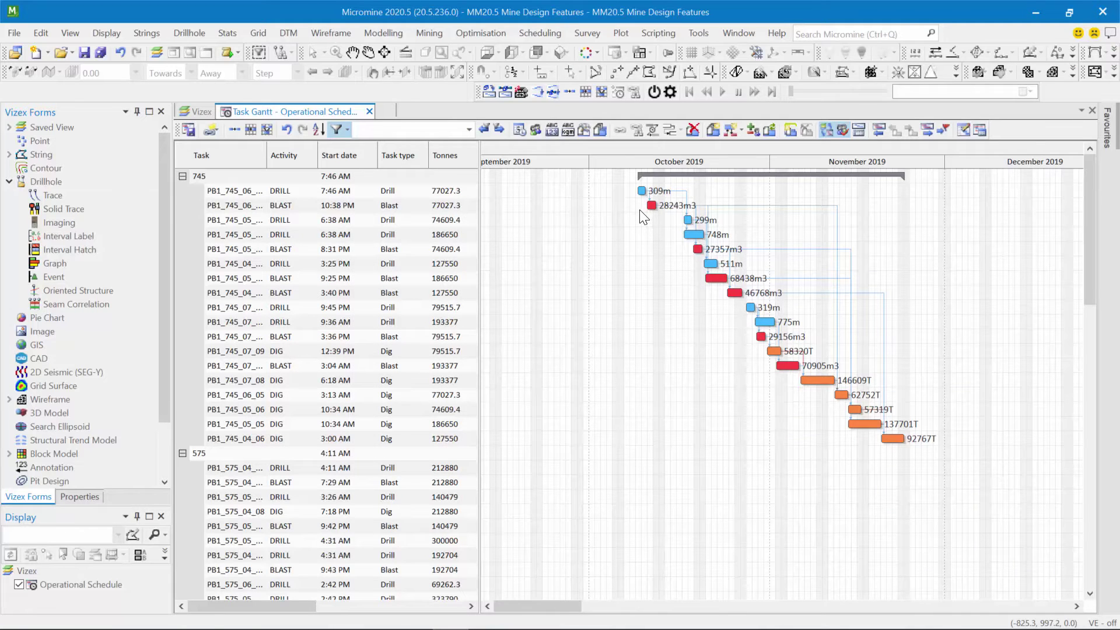
pyautogui.keyDown('ctrl'); pyautogui.scroll(1, 673, 210); pyautogui.keyUp('ctrl')
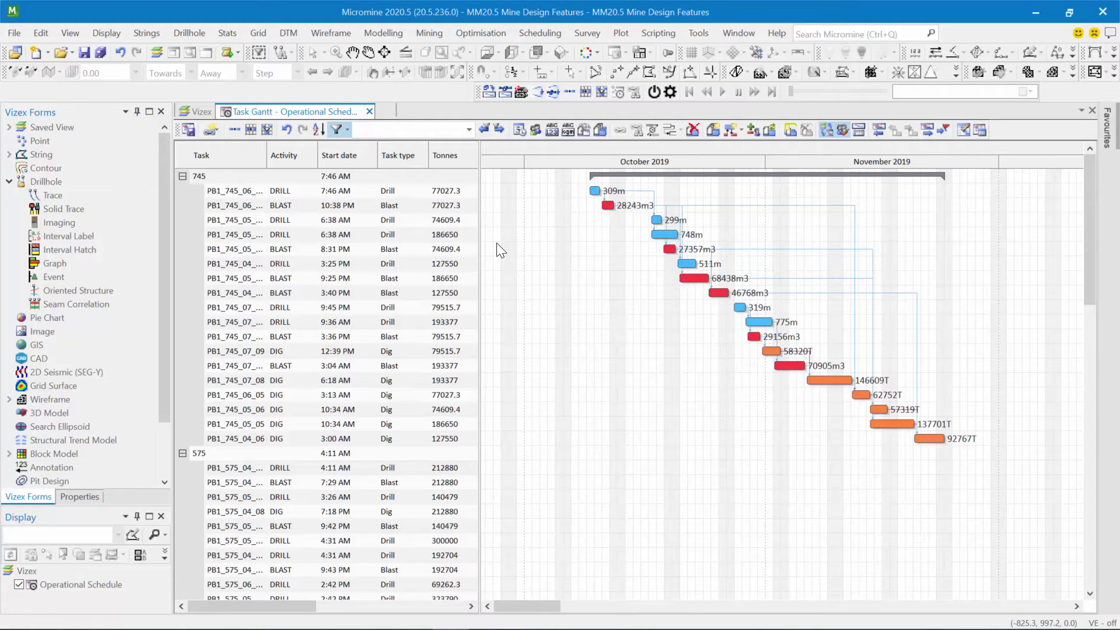
pyautogui.click(771, 351)
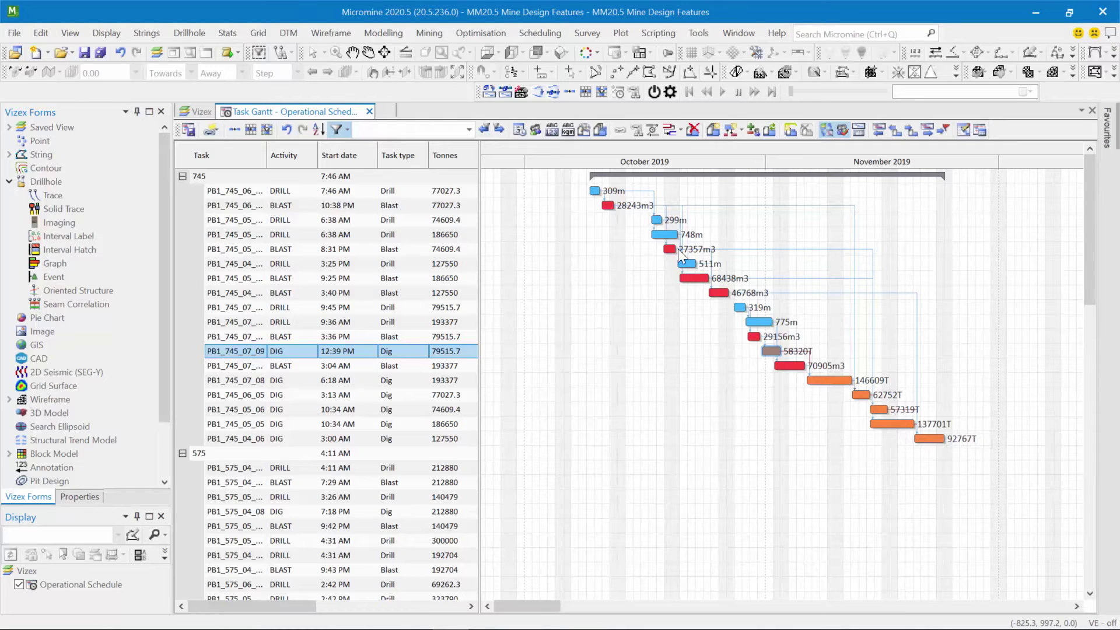
# - Save the activity colour set as blue DRILL, red BLAST and orange DIG, and apply it
pyautogui.click(963, 129)
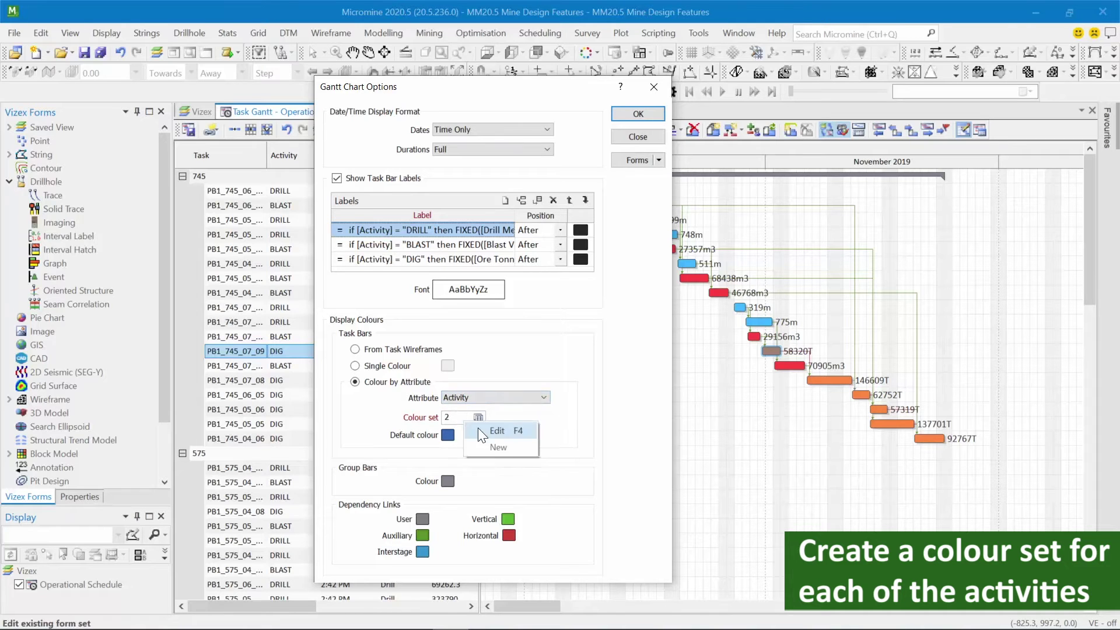
pyautogui.click(478, 418)
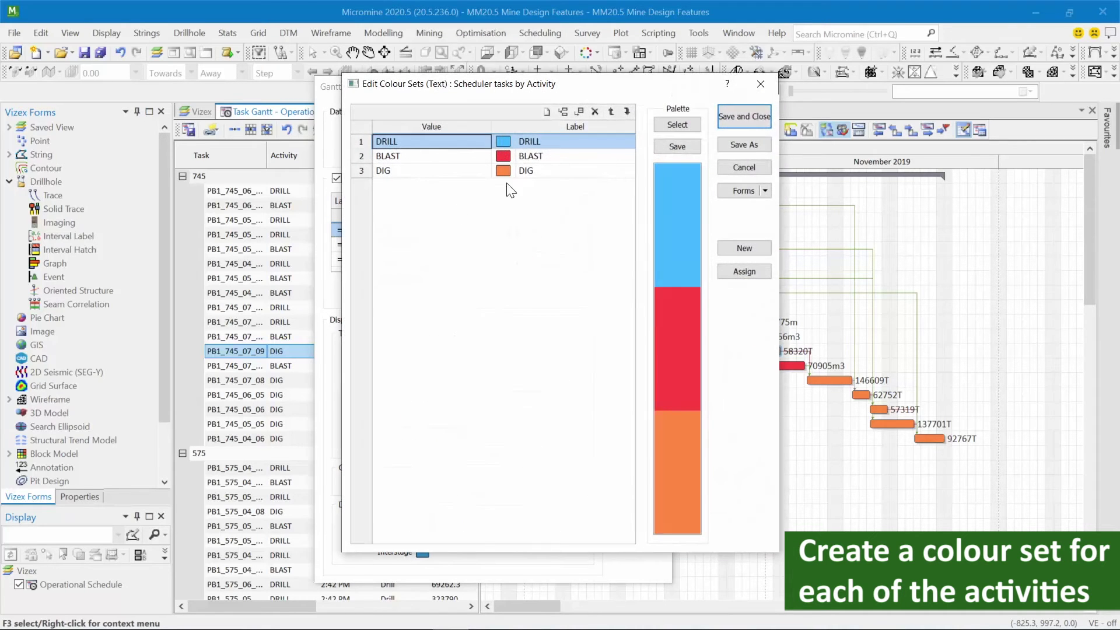
pyautogui.click(752, 117)
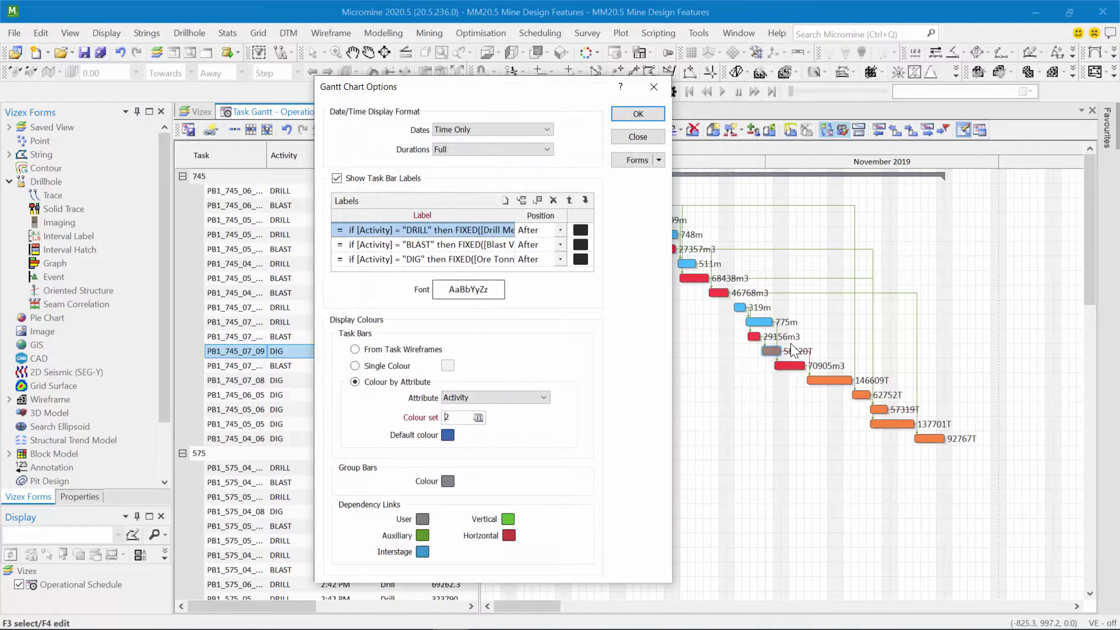
pyautogui.click(624, 136)
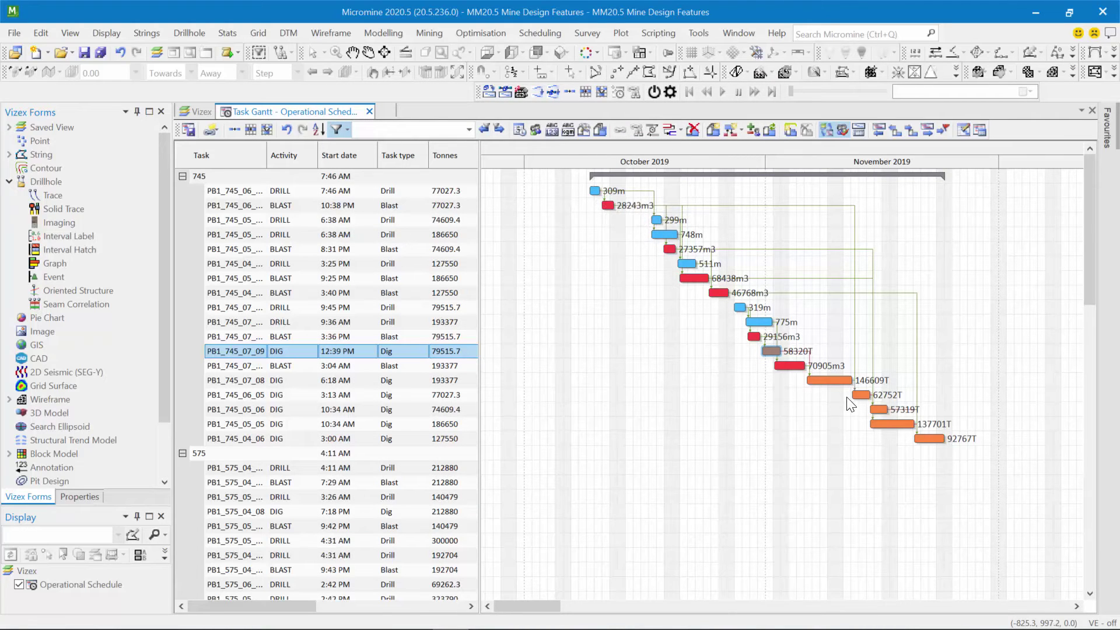
# - Set the auxiliary dependency link colour to red in the Gantt chart options
pyautogui.click(963, 130)
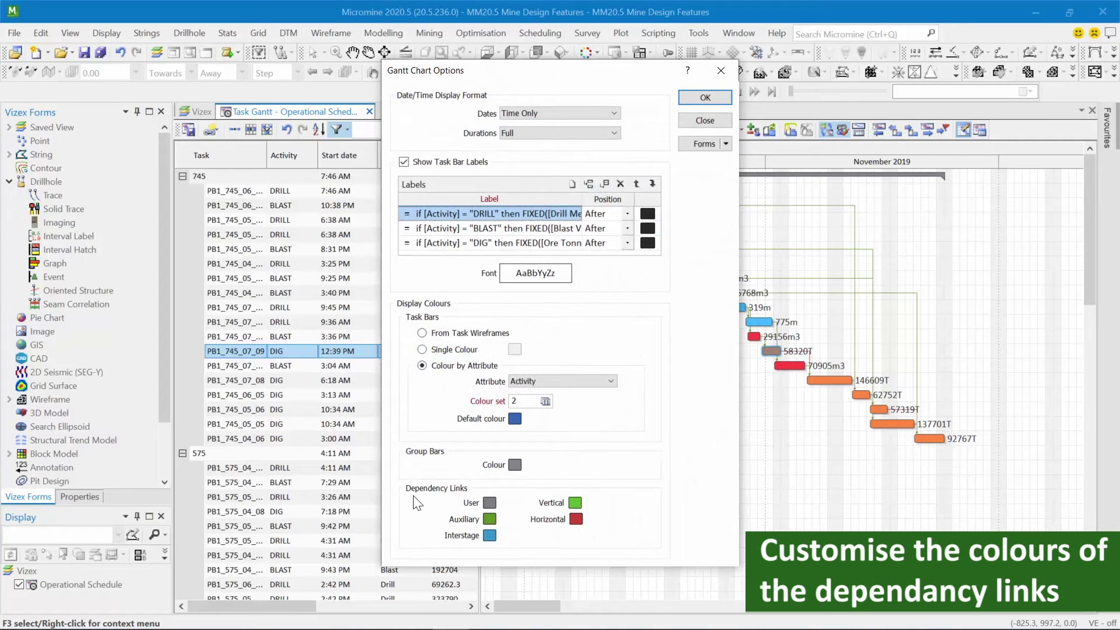
pyautogui.moveTo(548, 71); pyautogui.dragTo(382, 72)
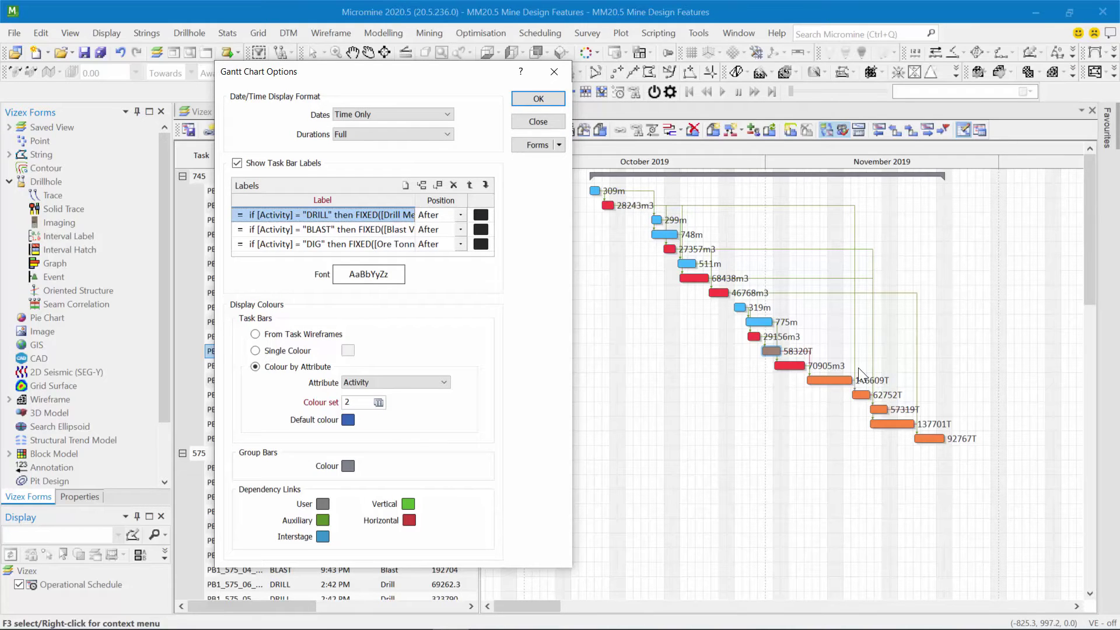
pyautogui.click(321, 520)
pyautogui.click(241, 422)
pyautogui.click(242, 421)
pyautogui.click(532, 97)
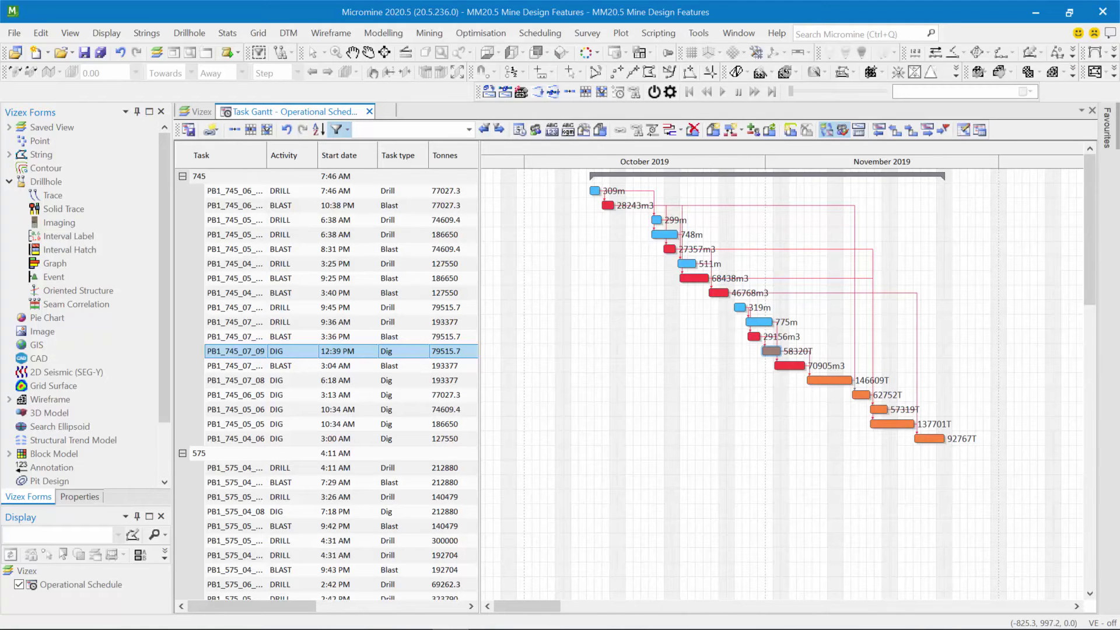
# - Review the Task Properties grid of the 46768m3 blast task PB1_745_04_06, then close it
pyautogui.click(718, 293)
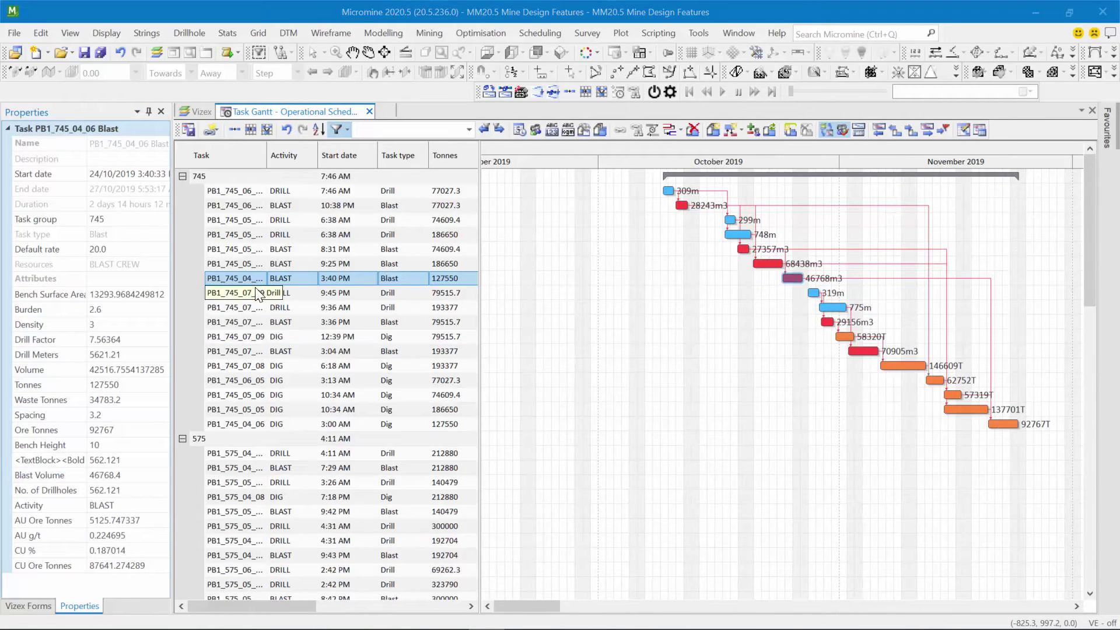
pyautogui.rightClick(231, 281)
pyautogui.click(246, 286)
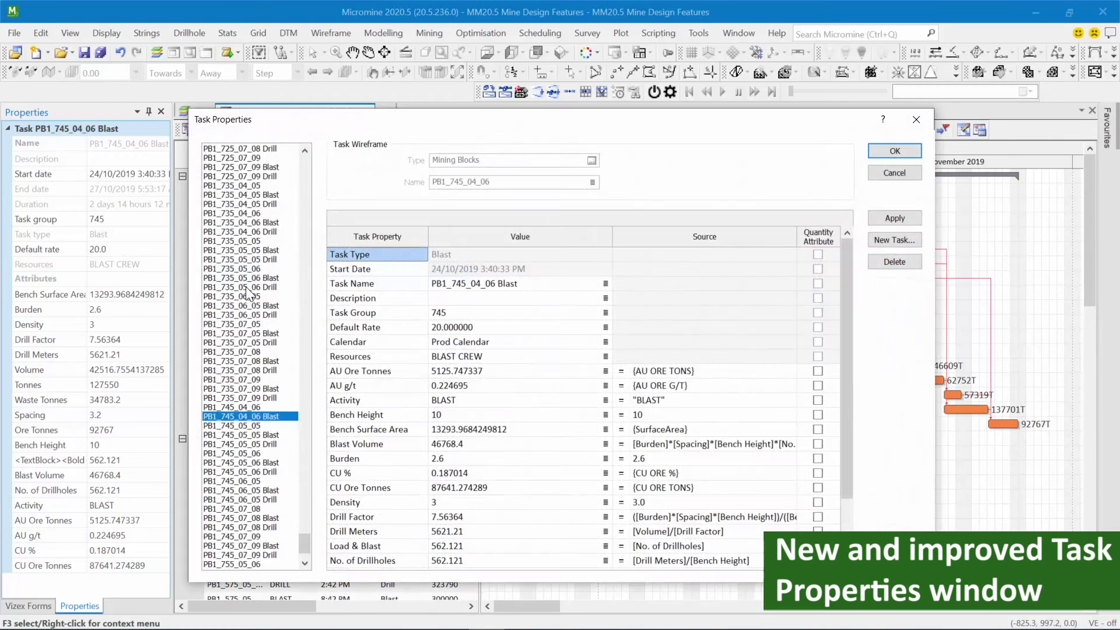
pyautogui.moveTo(223, 123); pyautogui.dragTo(238, 124)
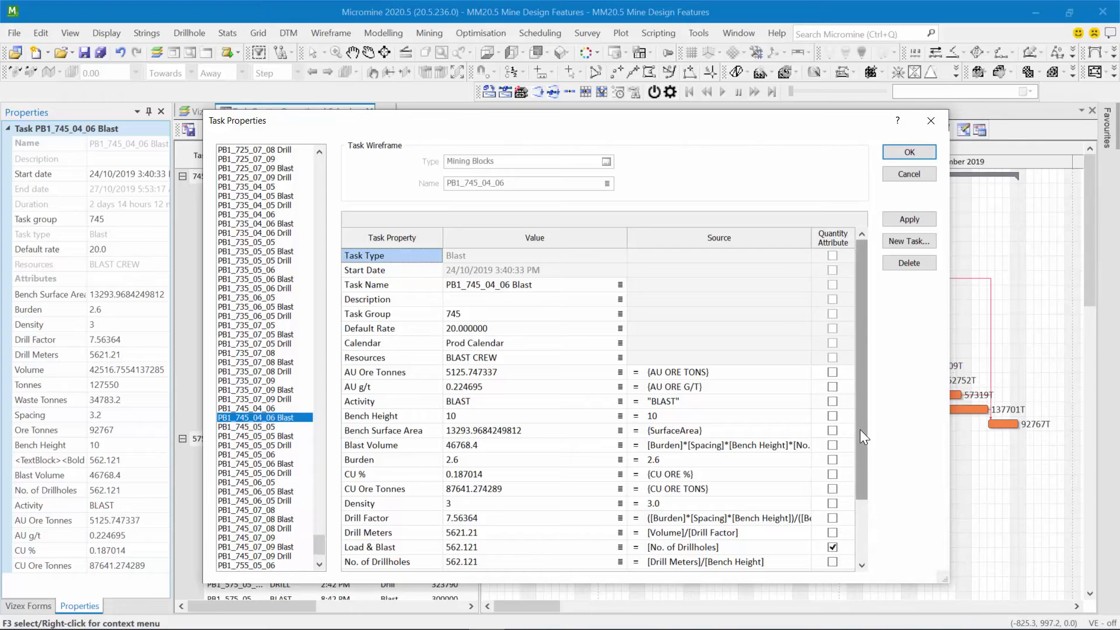
pyautogui.moveTo(860, 437); pyautogui.dragTo(860, 494)
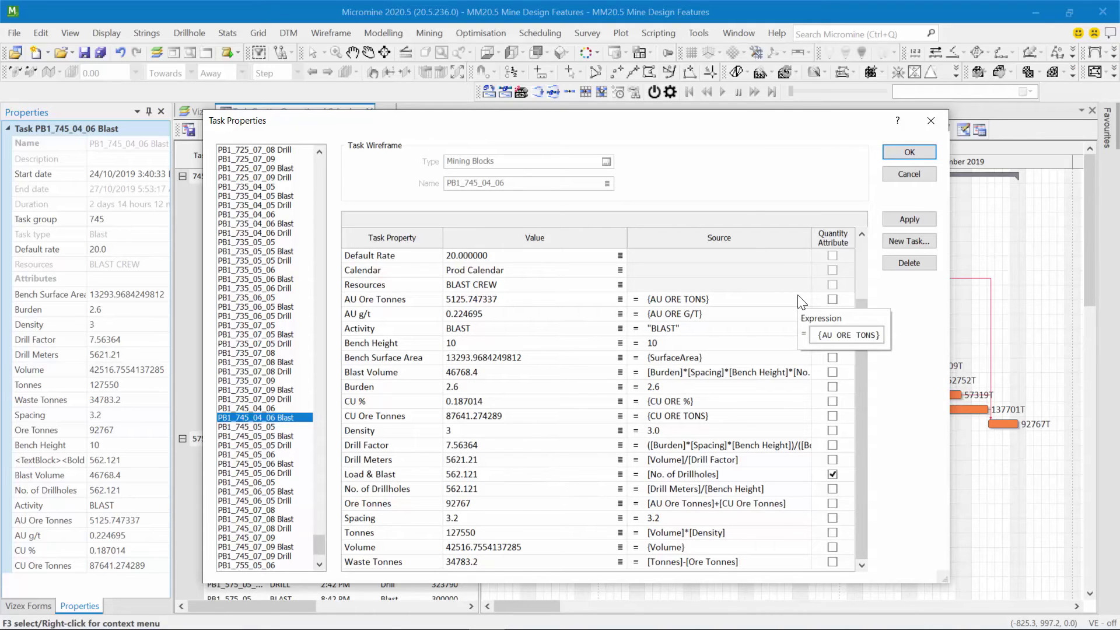
pyautogui.click(906, 153)
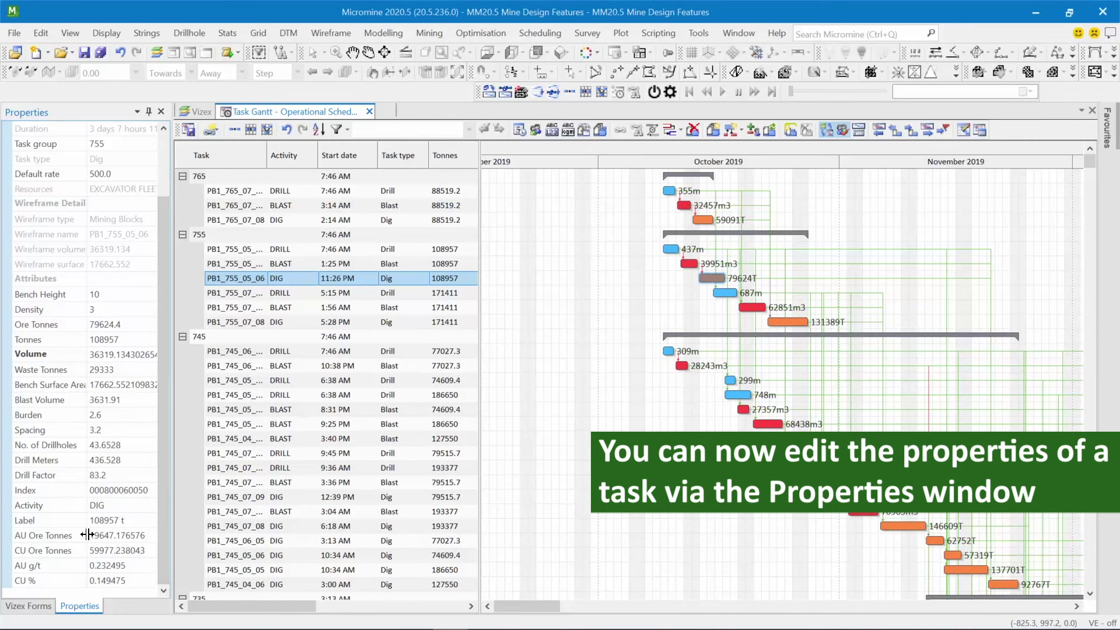
# - Select drill task PB1_745_05_06 to list its 298.916 drill metres and 74609.4 tonnes in Properties
pyautogui.click(251, 294)
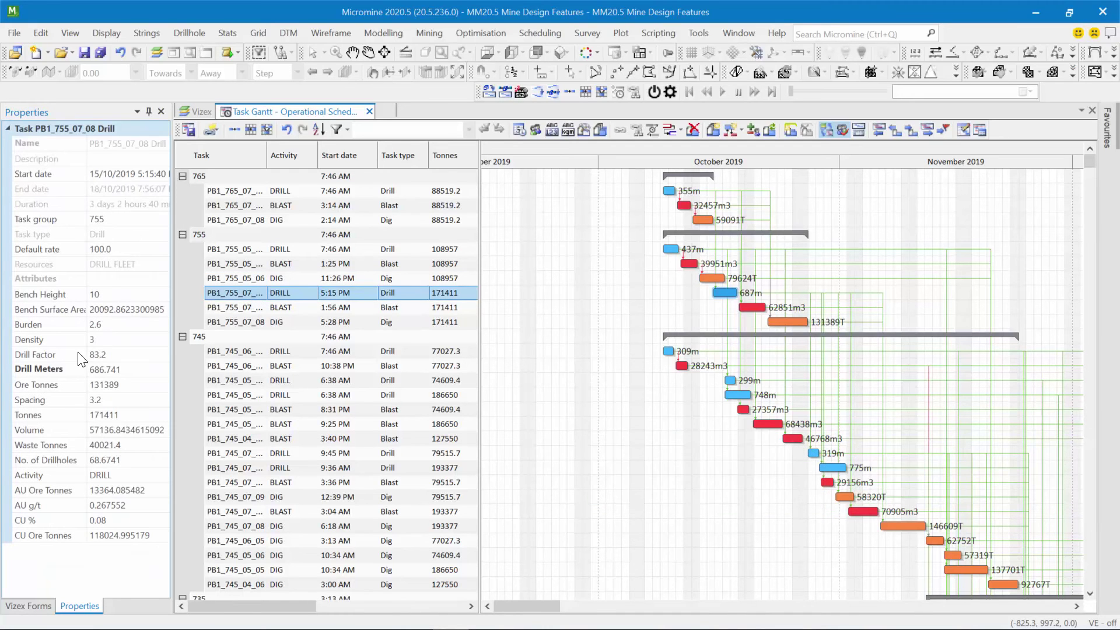
pyautogui.click(104, 368)
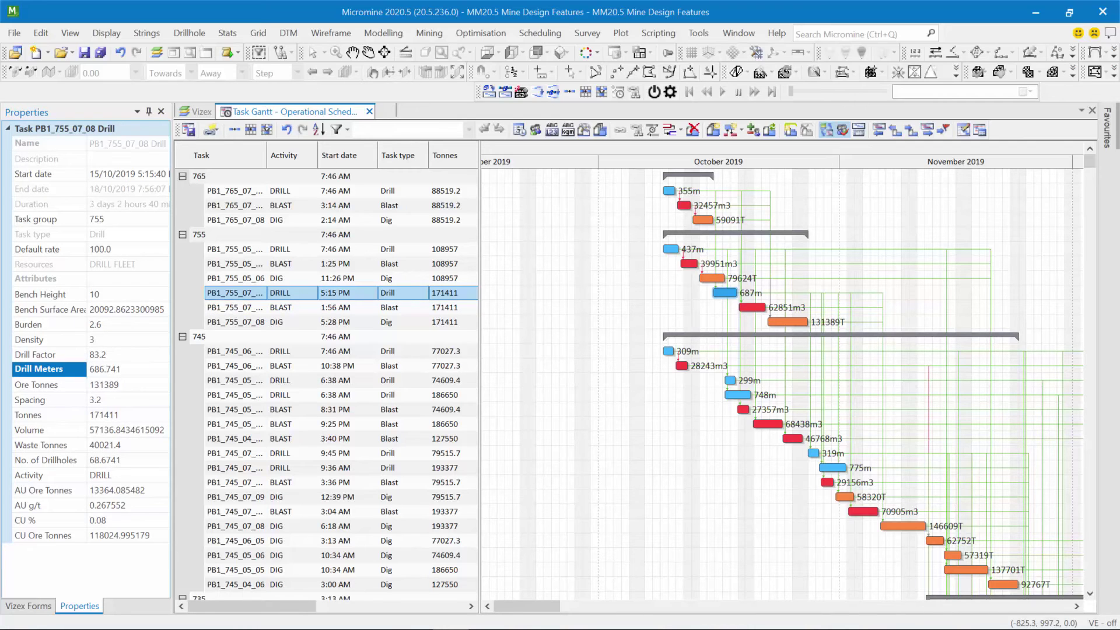
pyautogui.click(233, 381)
pyautogui.scroll(-1, 216, 466)
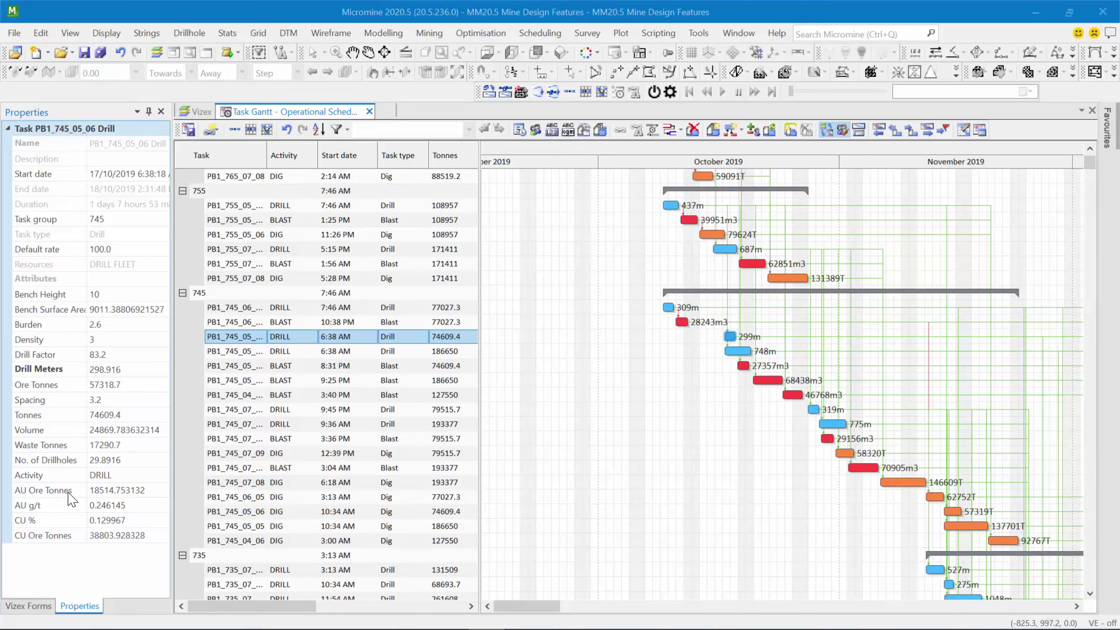
# - Multi-select the first group 745 drill and blast tasks and scroll their combined property summary
pyautogui.keyDown('ctrl'); pyautogui.click(310, 349); pyautogui.keyUp('ctrl')
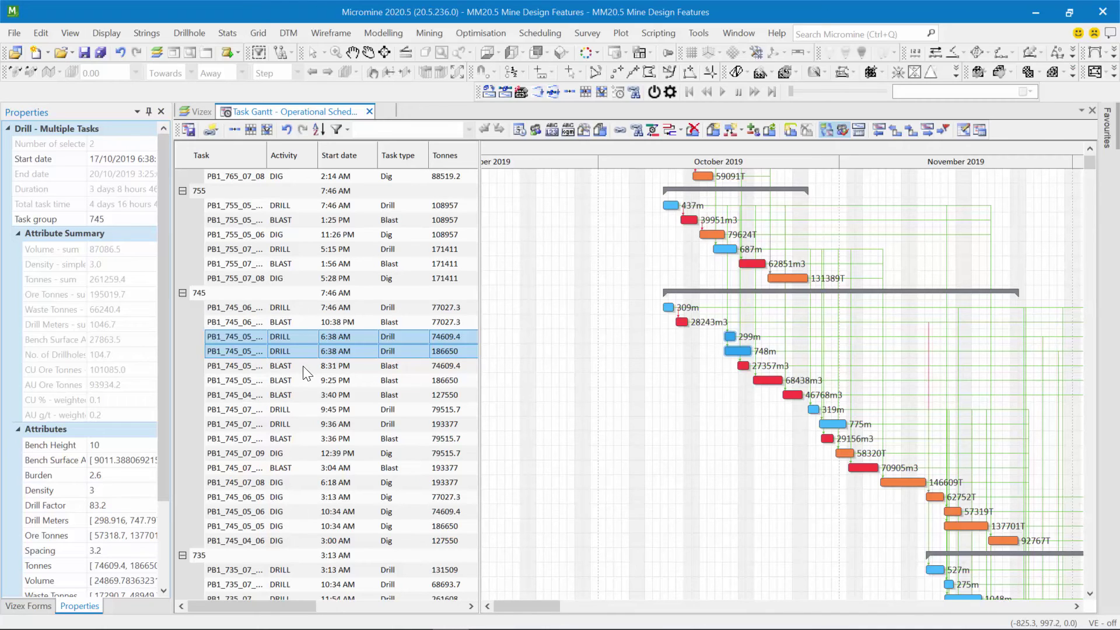
pyautogui.click(283, 307)
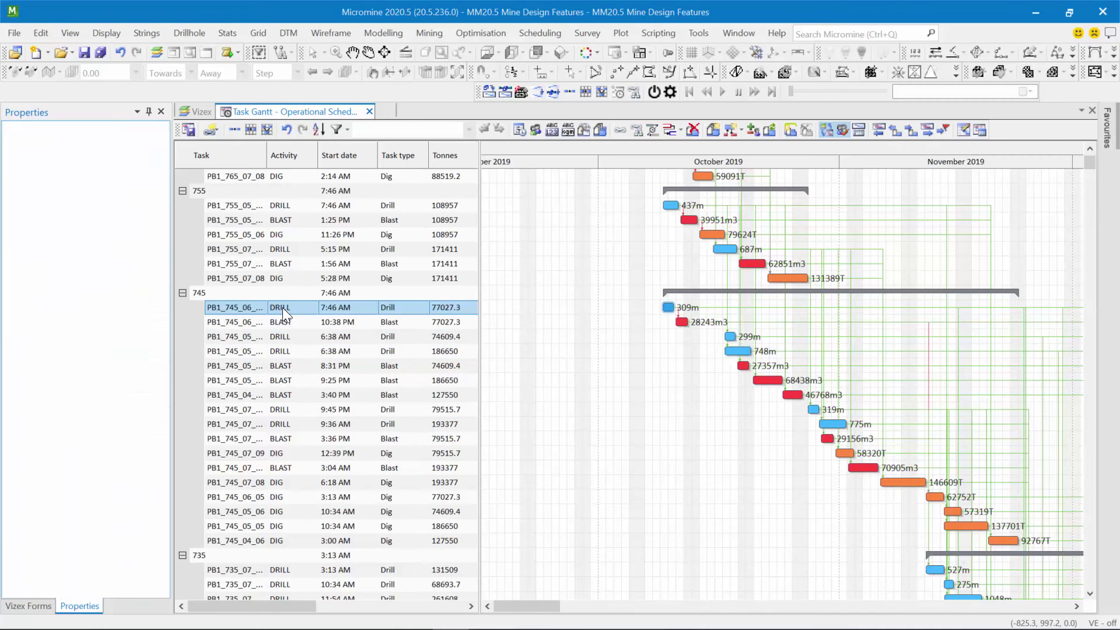
pyautogui.keyDown('shift'); pyautogui.click(288, 318); pyautogui.keyUp('shift')
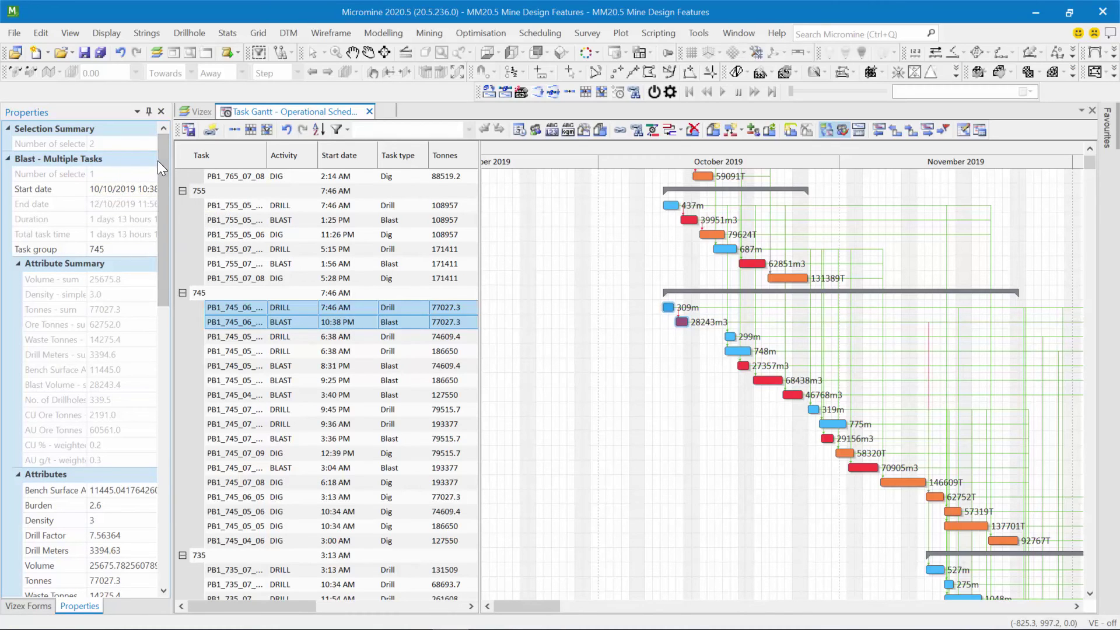
pyautogui.moveTo(160, 159); pyautogui.dragTo(175, 408)
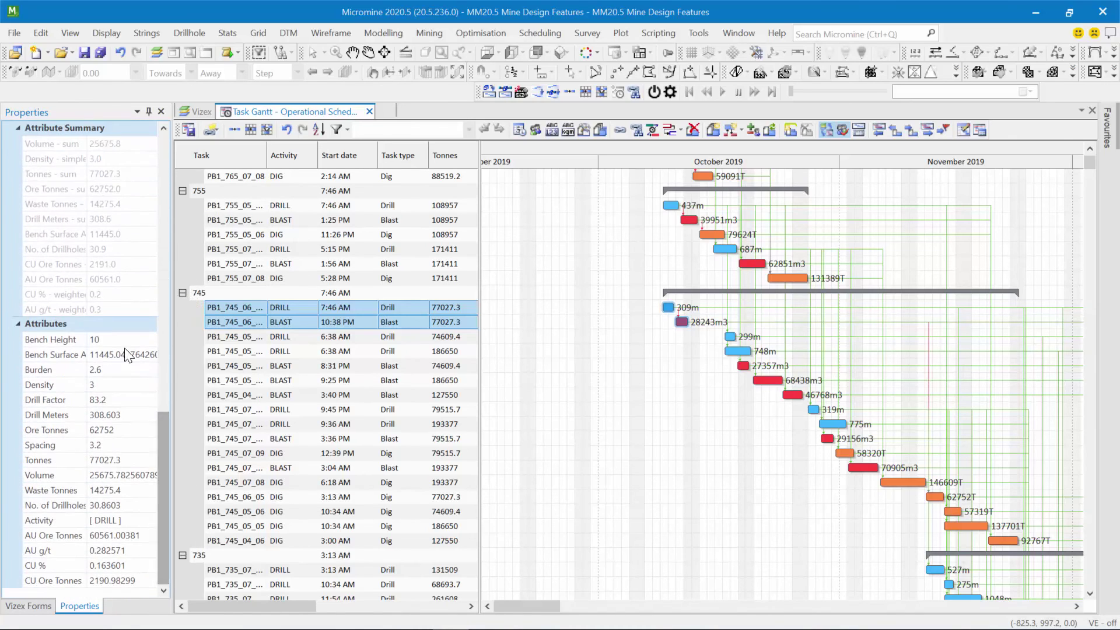
pyautogui.moveTo(160, 534); pyautogui.dragTo(160, 205)
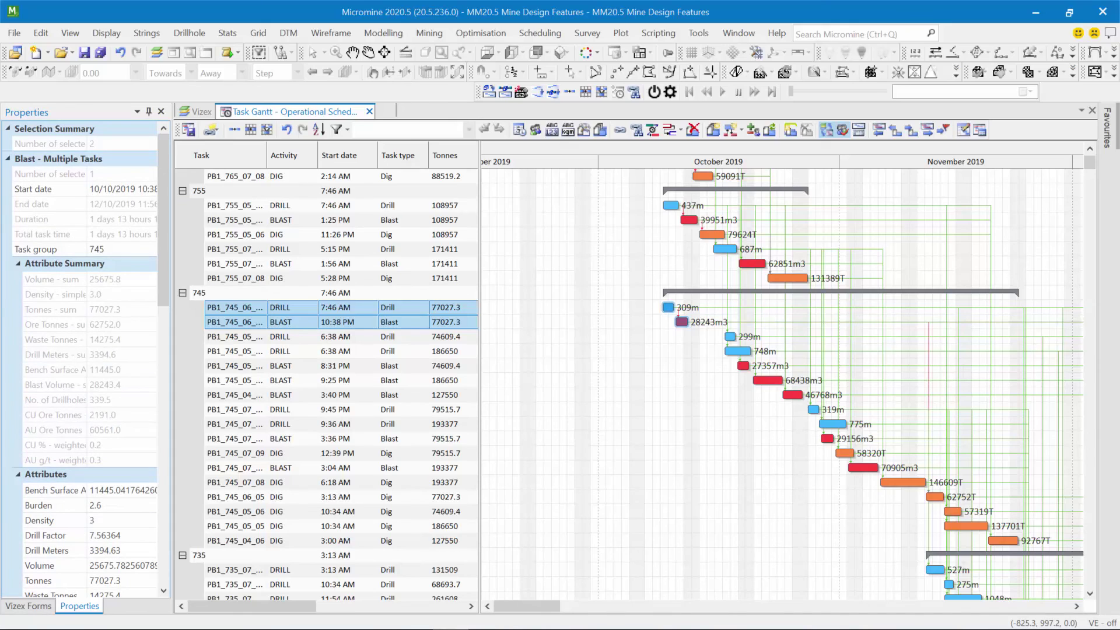
# - Select three group 755 tasks and collapse the Attribute Summary, Blast and Dig sections to reach Drill
pyautogui.moveTo(249, 219); pyautogui.dragTo(249, 249)
pyautogui.scroll(1, 249, 243)
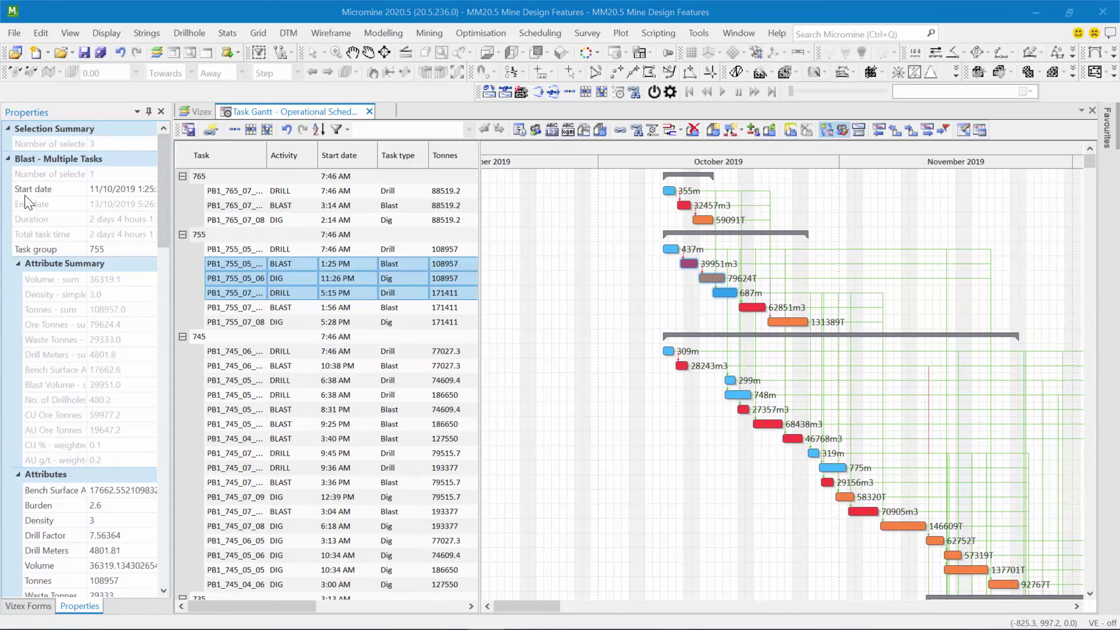
pyautogui.click(19, 262)
pyautogui.click(9, 159)
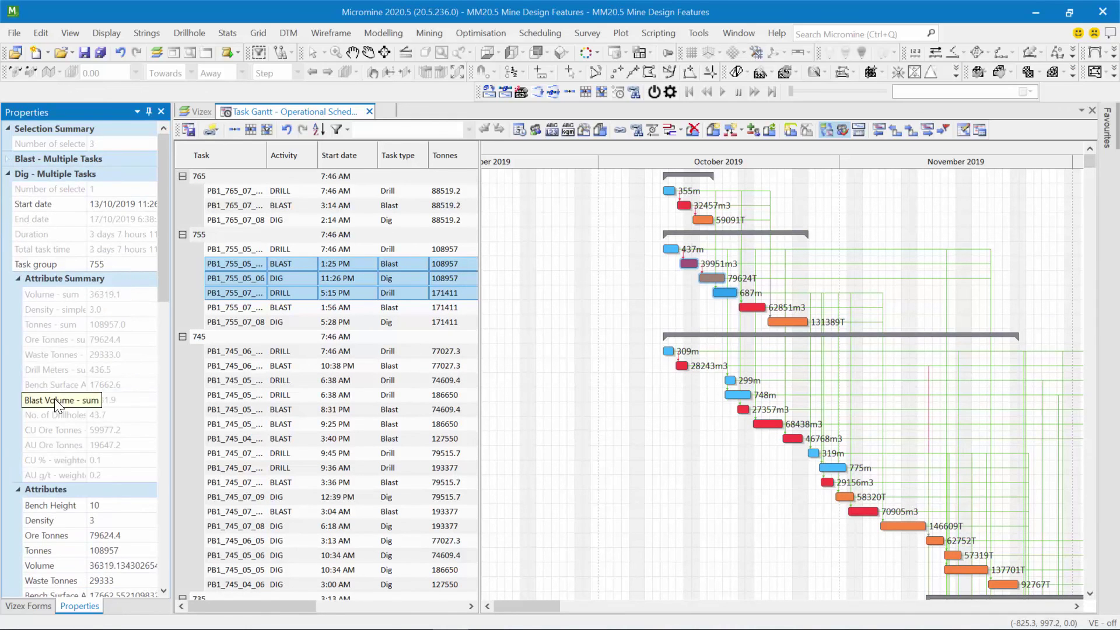
pyautogui.scroll(-1, 66, 413)
pyautogui.scroll(-1, 67, 413)
pyautogui.click(16, 400)
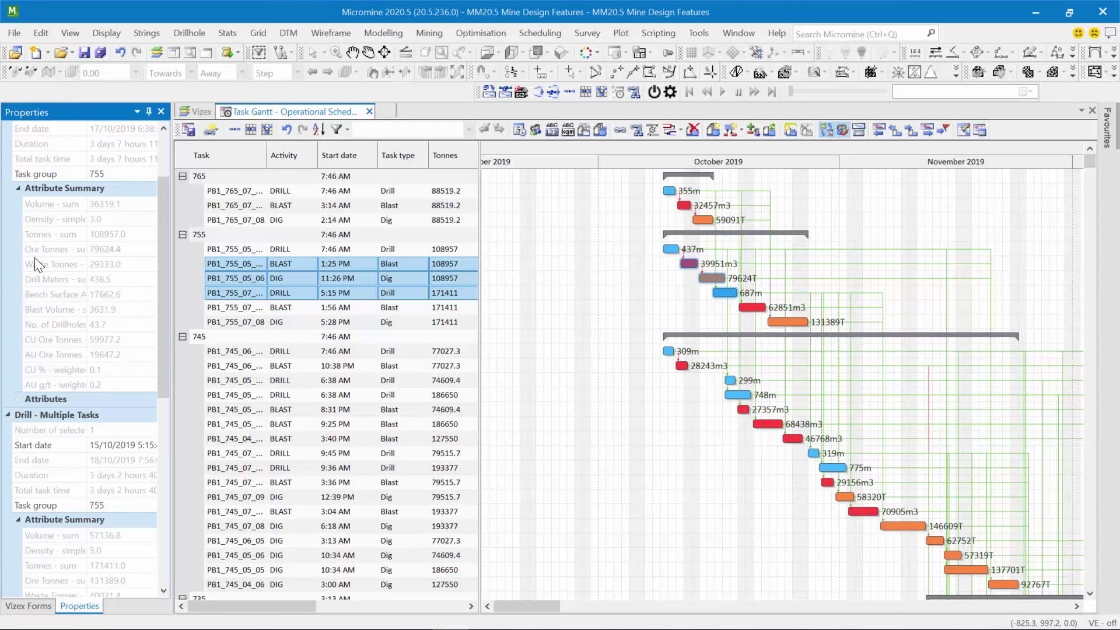